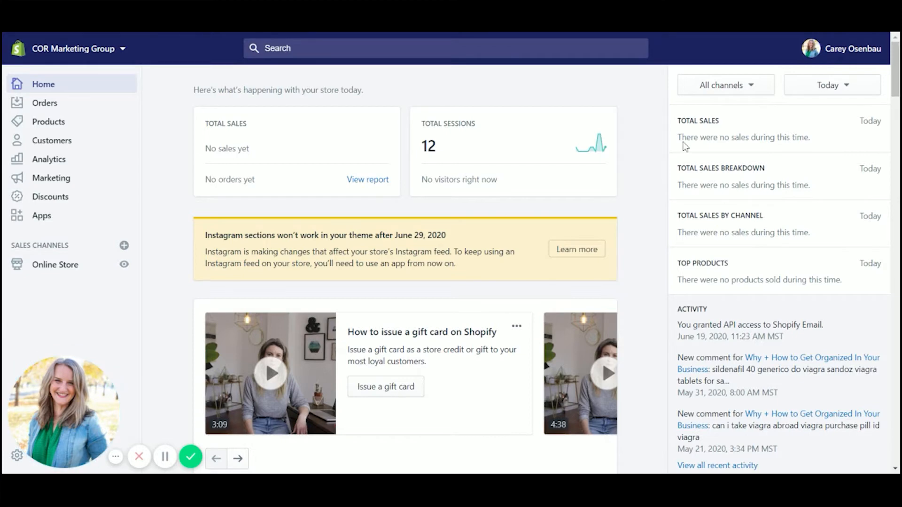
Step: Start a new Shopify Email campaign from the store's marketing overview
click(47, 180)
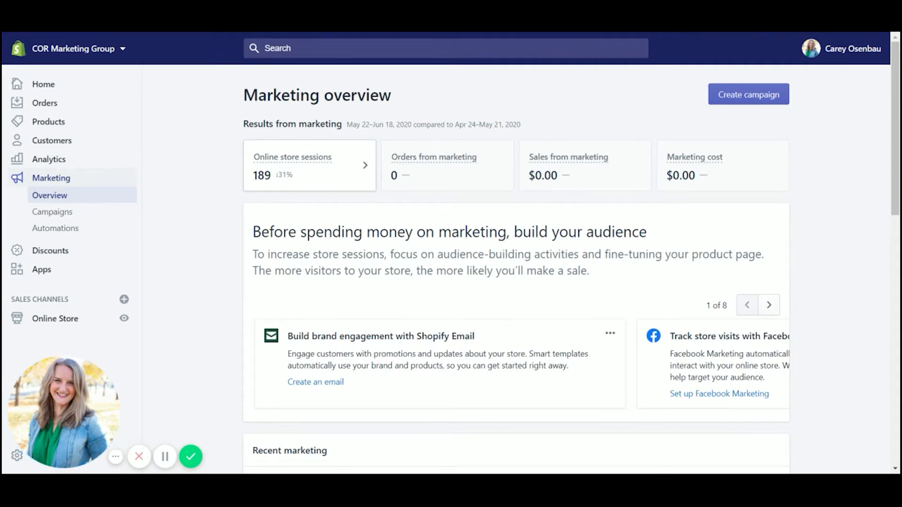
scroll(271, 206, down, 3)
drag(299, 219, 474, 219)
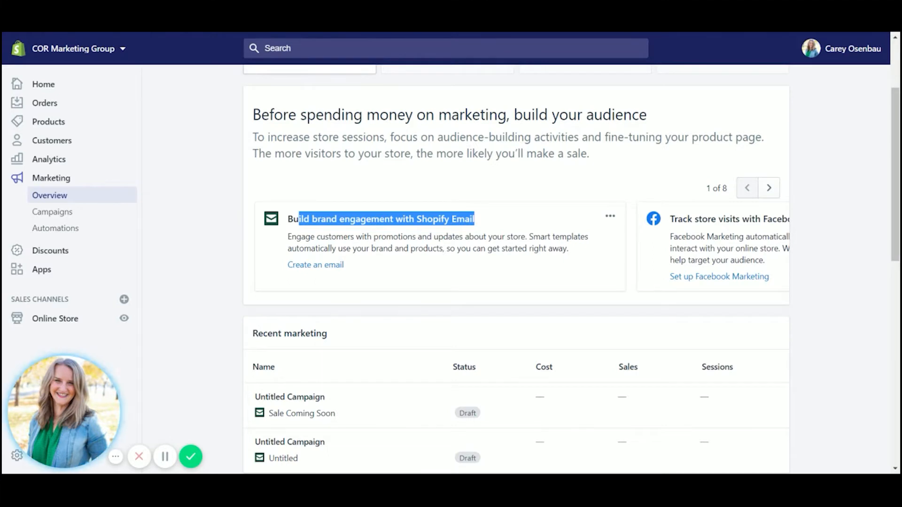
scroll(314, 207, down, 1)
click(315, 206)
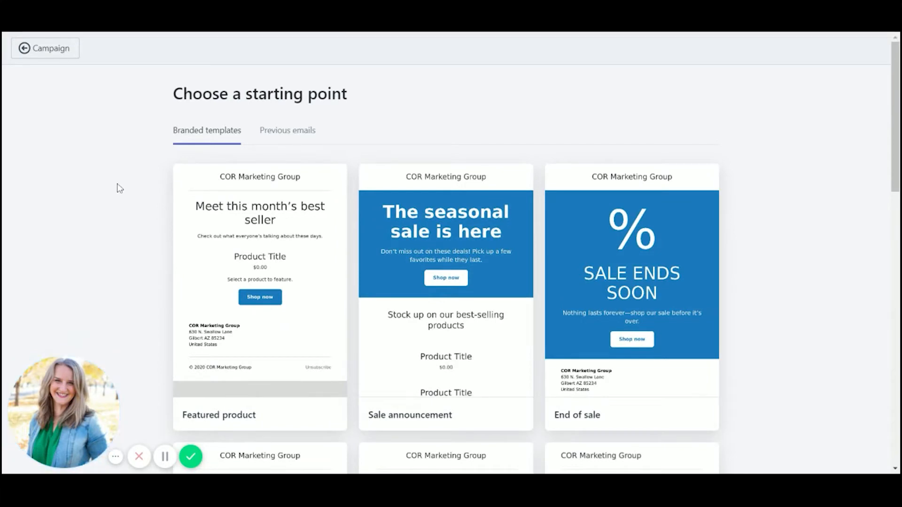
Step: Browse the branded email templates and choose the Father's day template as the starting point
scroll(126, 183, down, 3)
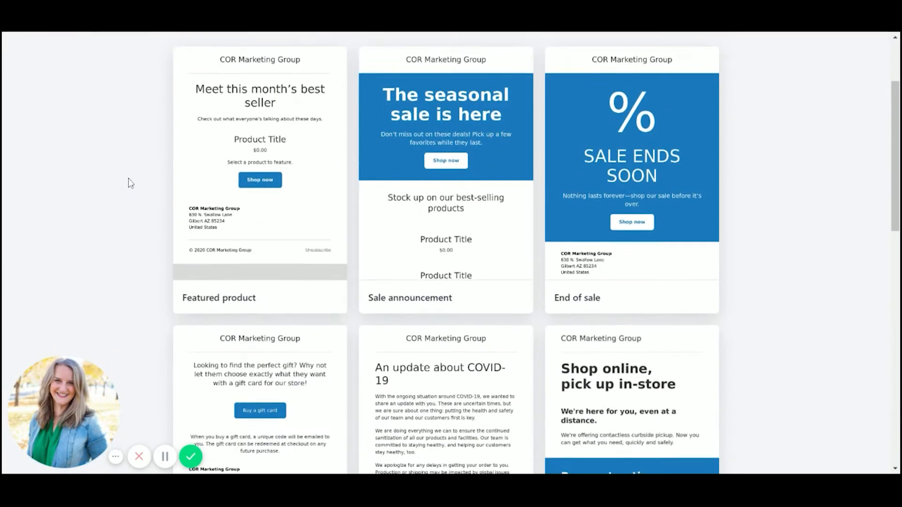
mouse_move(280, 135)
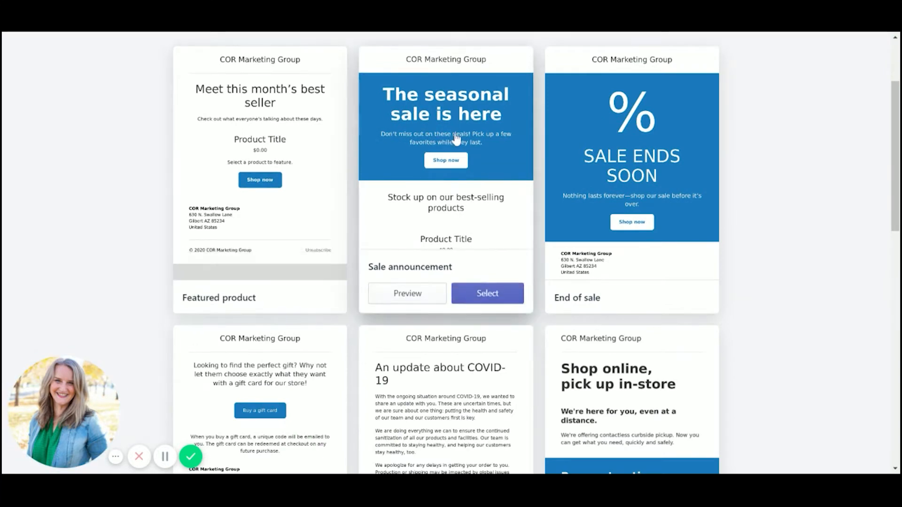
scroll(672, 115, down, 1)
scroll(671, 113, down, 3)
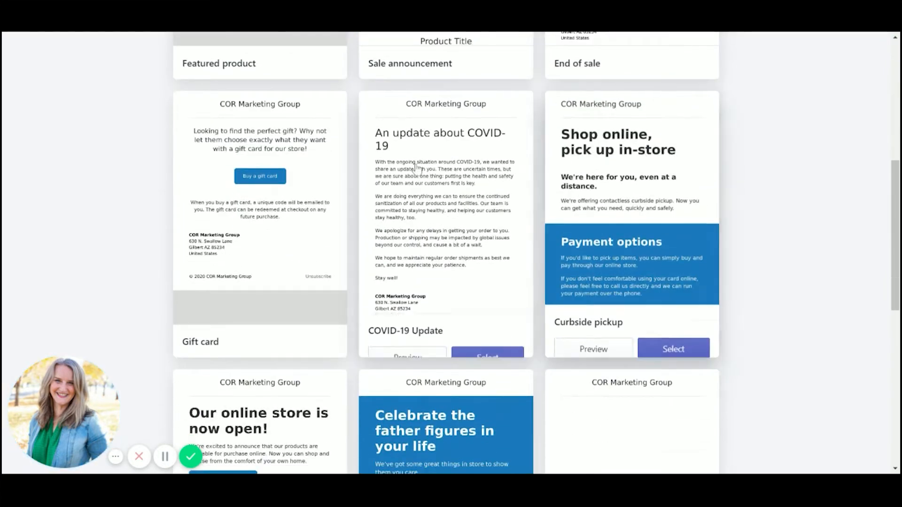
mouse_move(210, 201)
scroll(210, 201, down, 4)
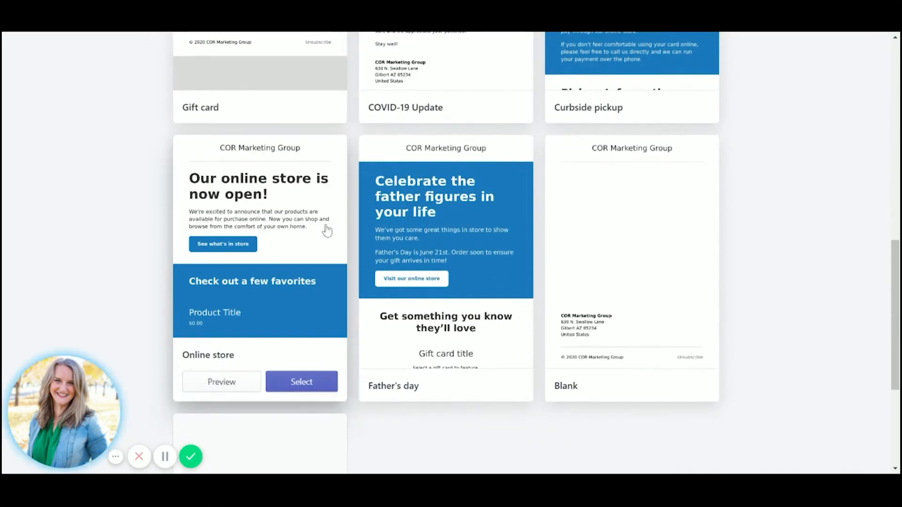
mouse_move(463, 207)
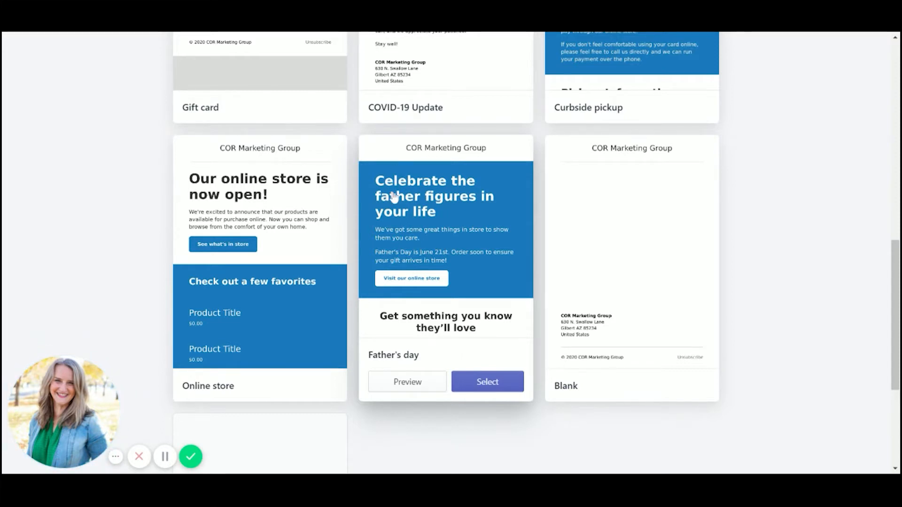
click(450, 212)
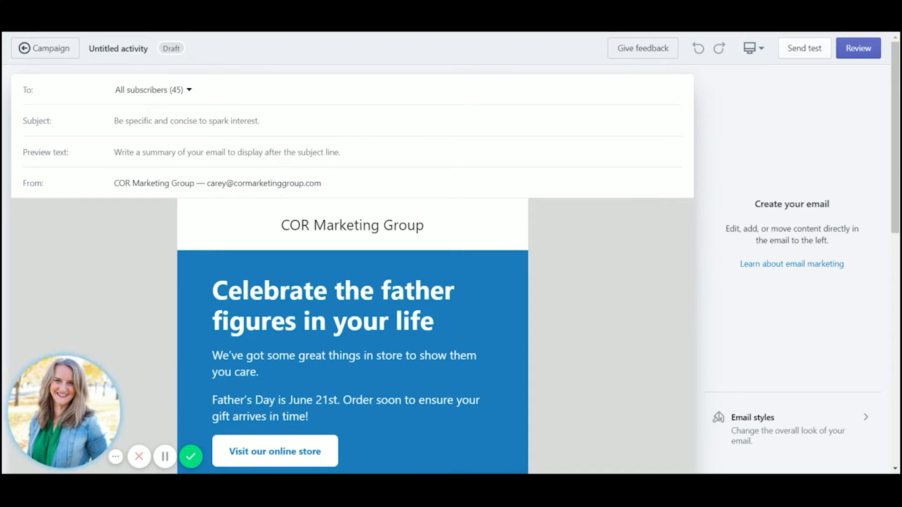
Step: Check the customer groups available as recipients and the color options in the overall email styles
click(173, 90)
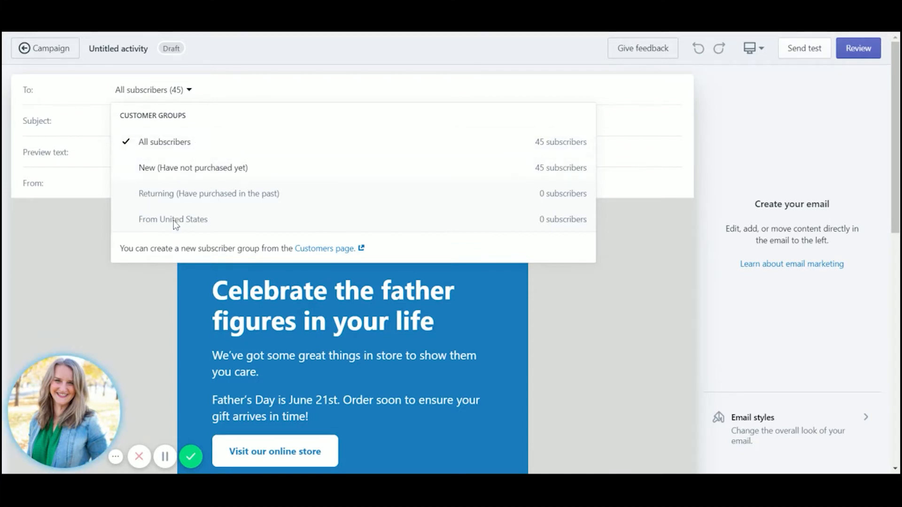
click(20, 241)
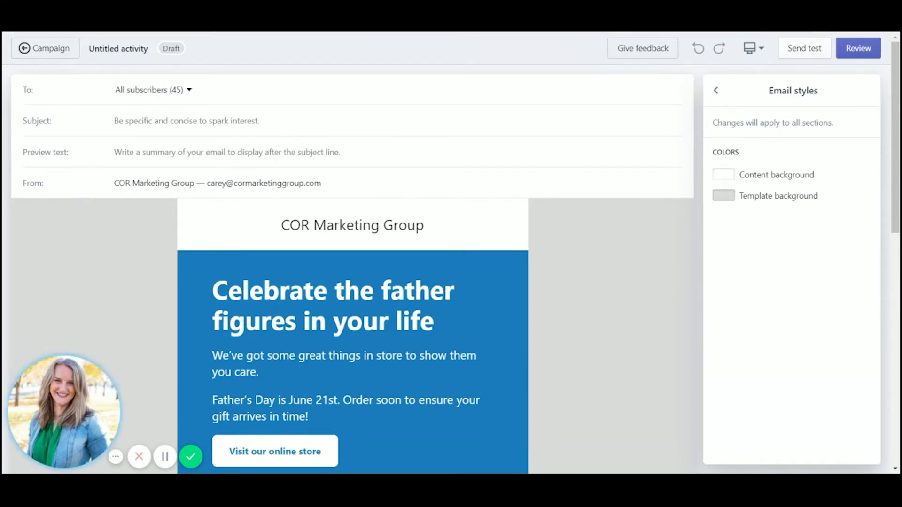
click(716, 91)
Step: Examine the template's content sections down to the footer and the formatting options for the Father's Day body text
scroll(650, 268, down, 7)
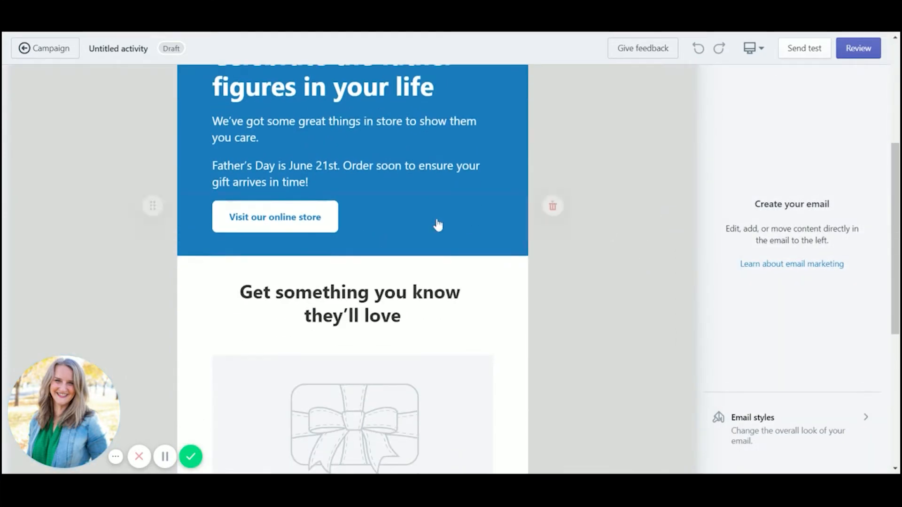
scroll(471, 309, down, 3)
scroll(383, 191, down, 2)
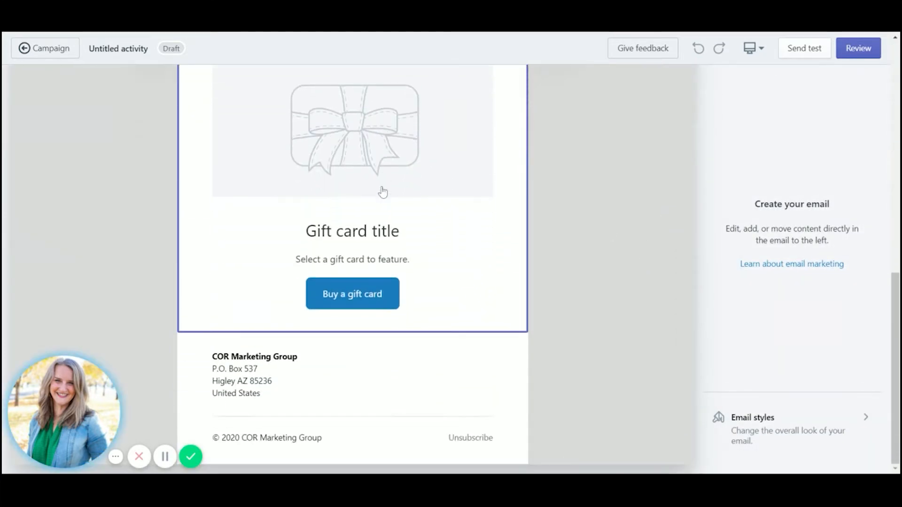
scroll(383, 192, up, 5)
scroll(382, 191, down, 4)
scroll(383, 192, up, 3)
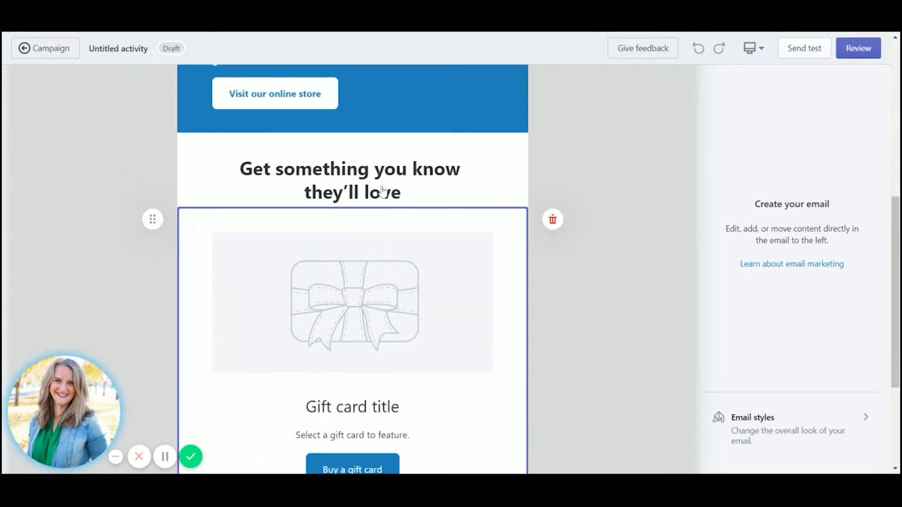
scroll(383, 192, up, 3)
click(259, 132)
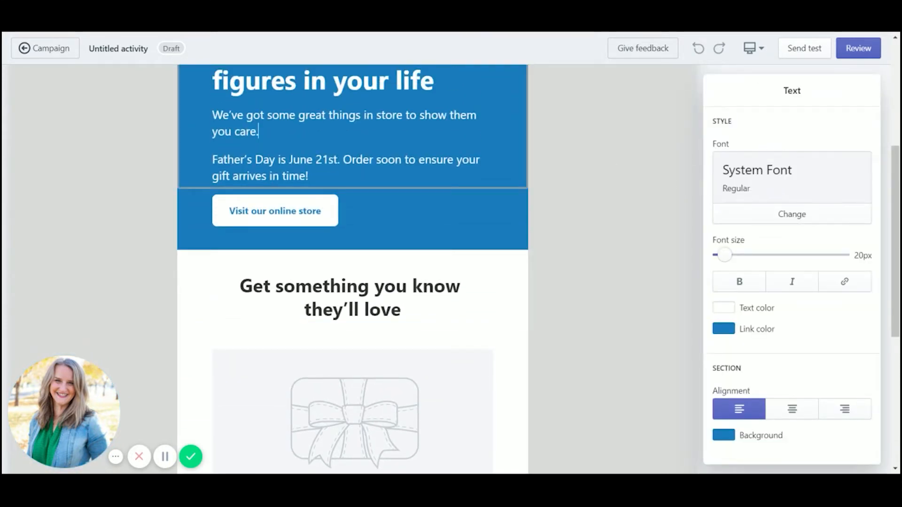
scroll(762, 312, down, 3)
scroll(765, 334, down, 4)
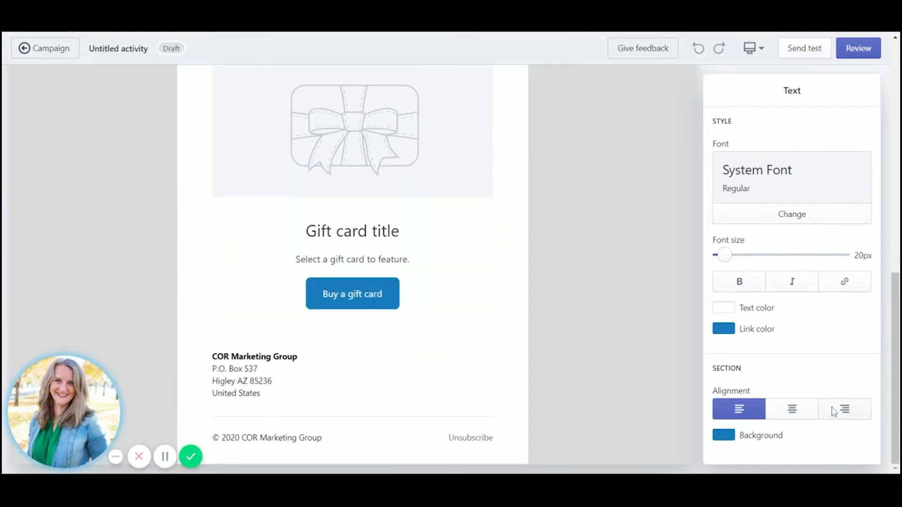
scroll(636, 315, up, 8)
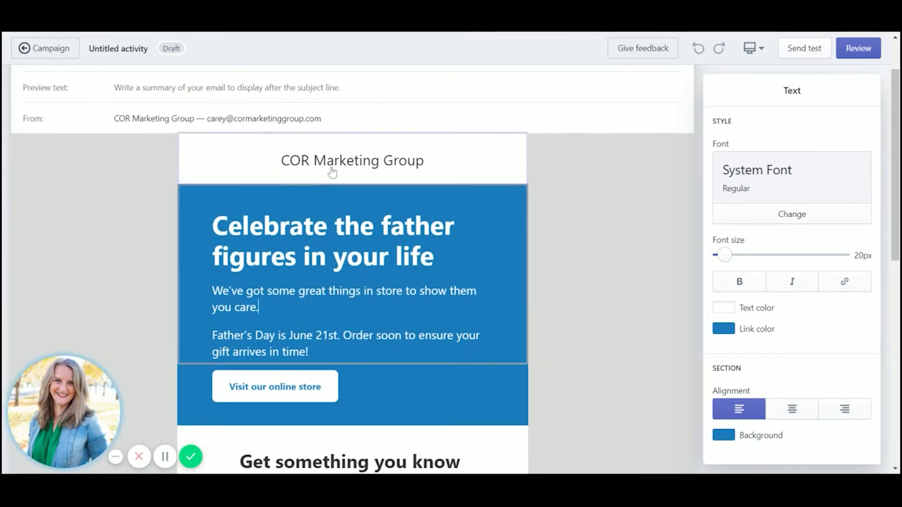
Step: Inspect the email header's settings, including the logo image choices, alignment, store name and divider
click(326, 158)
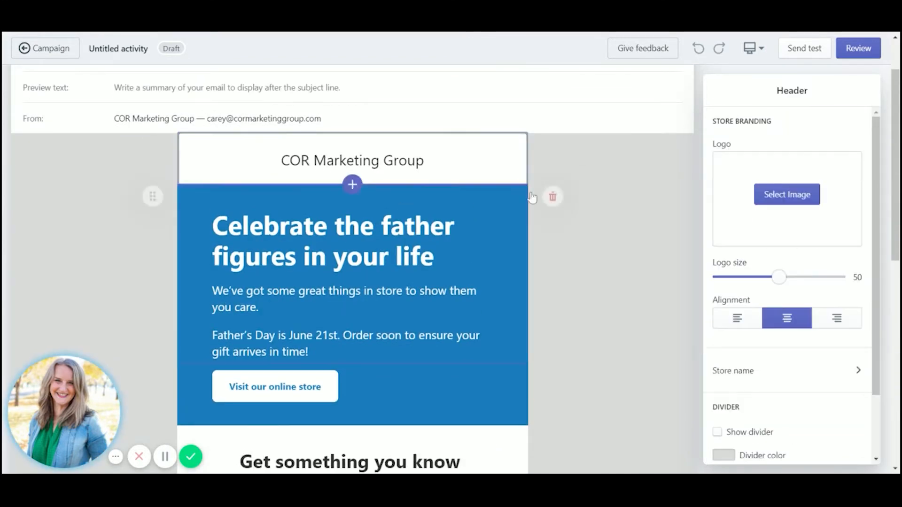
click(793, 197)
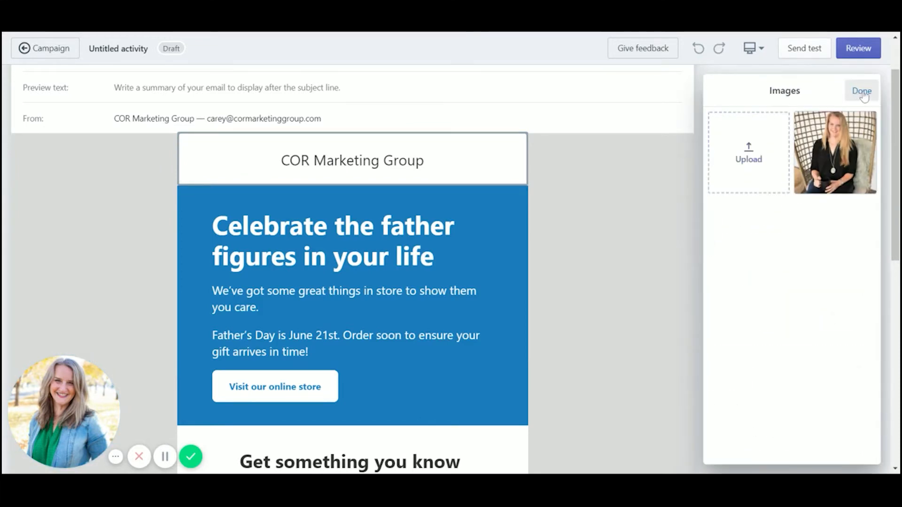
click(862, 93)
scroll(822, 338, down, 3)
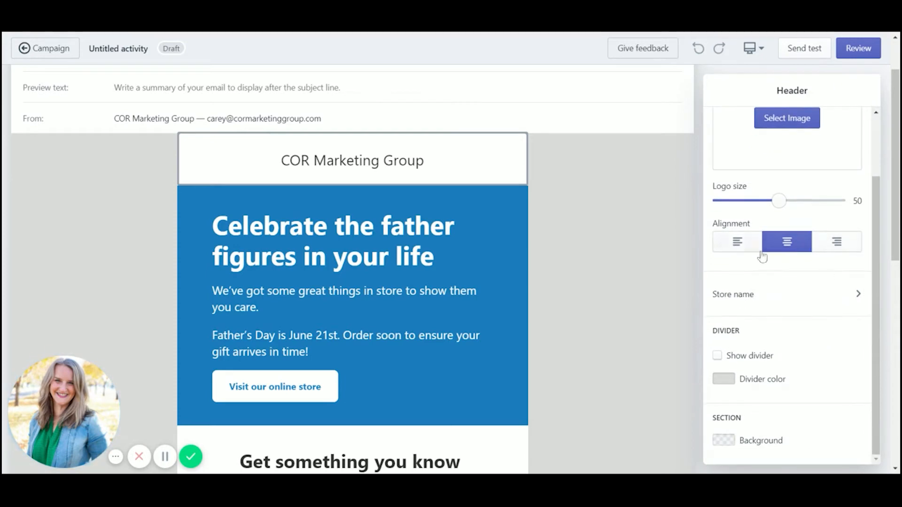
Step: Insert a product section between the "Get something you know they'll love" text and the gift card section
scroll(552, 283, down, 5)
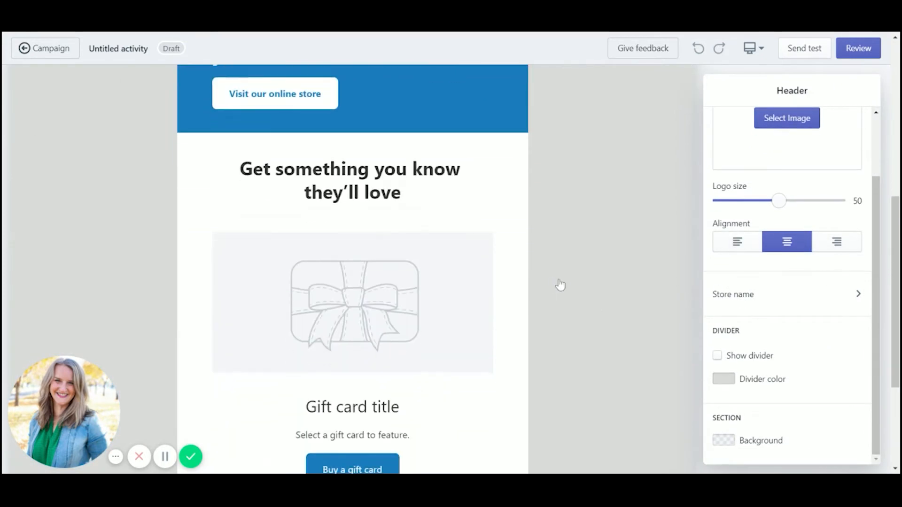
scroll(560, 283, up, 2)
scroll(575, 292, down, 4)
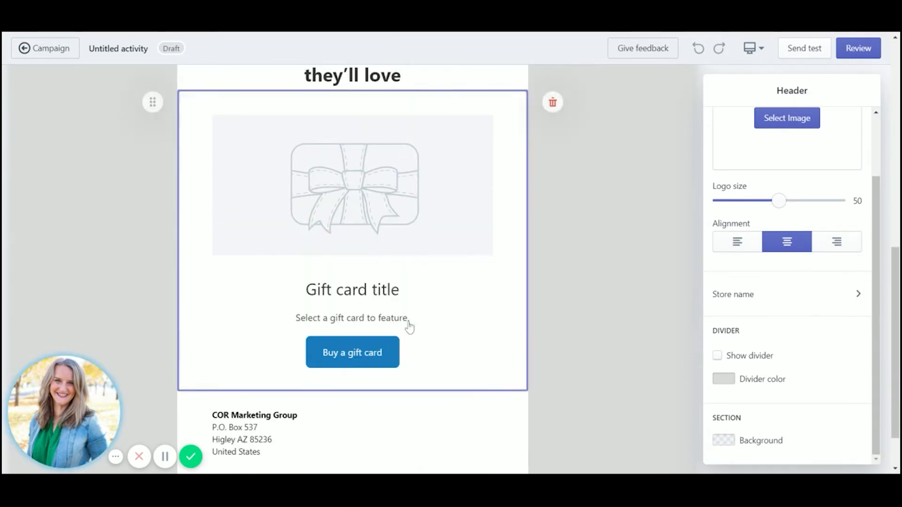
scroll(392, 263, up, 3)
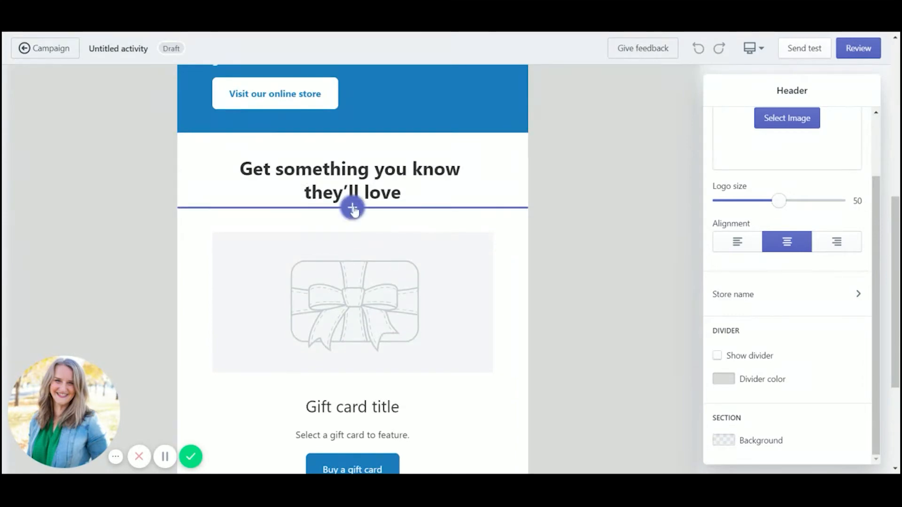
click(353, 208)
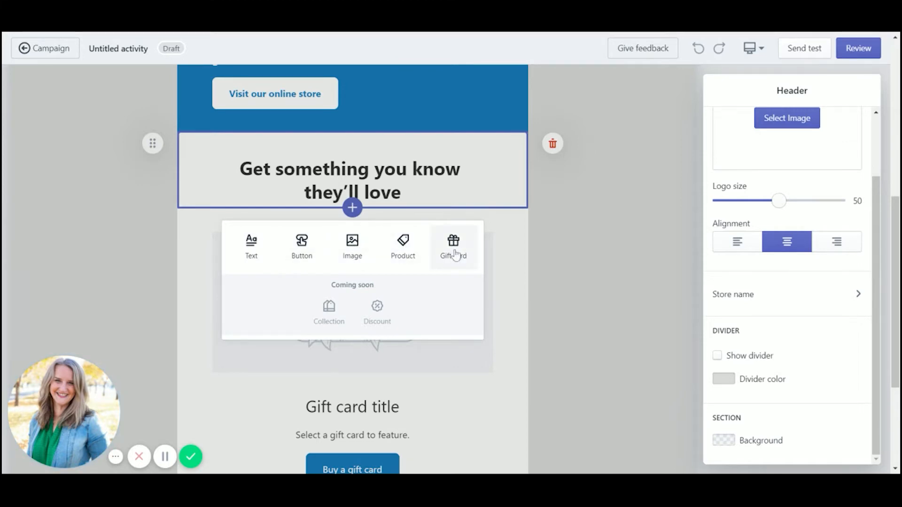
click(404, 249)
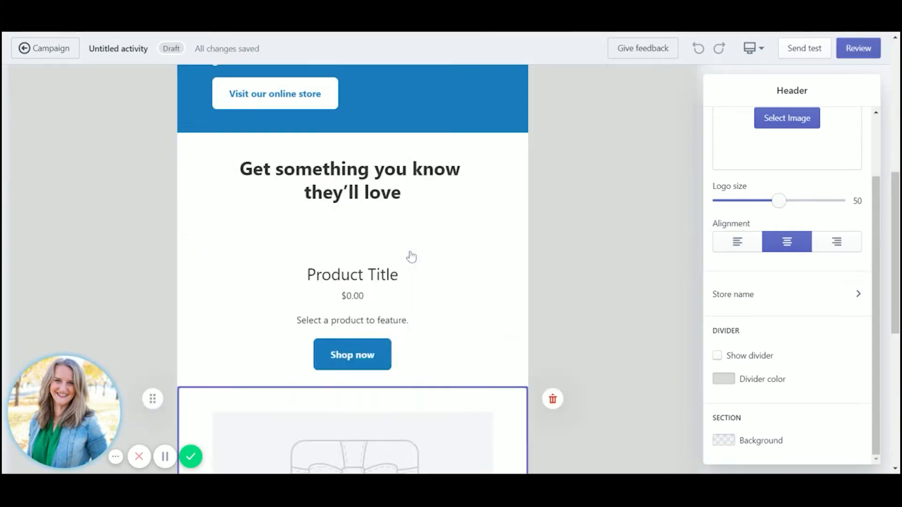
Step: Feature the KALEIDOSCOPE NOTEBOOK product in the new product section
scroll(443, 328, down, 6)
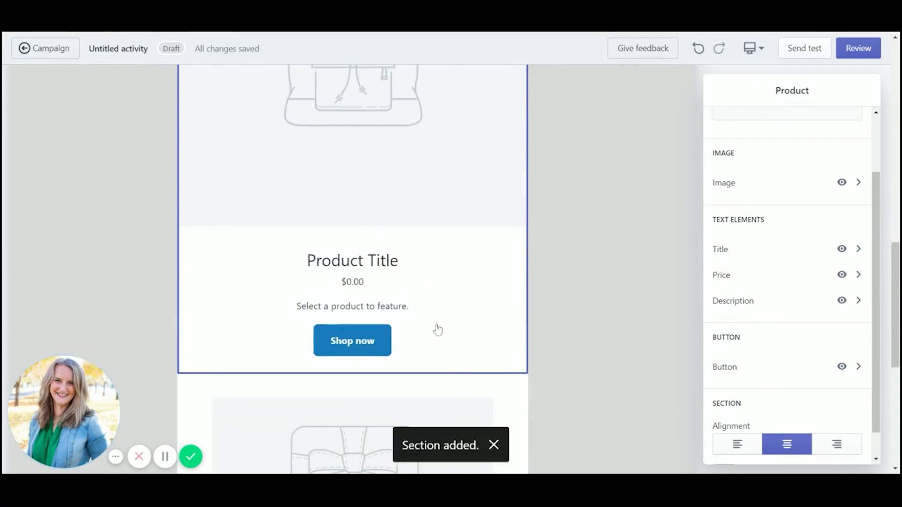
scroll(486, 220, up, 5)
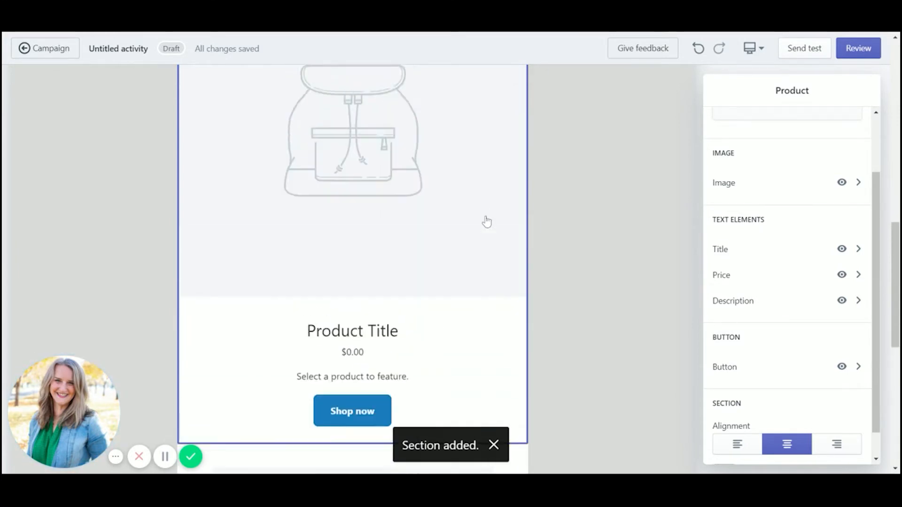
scroll(783, 171, up, 2)
click(783, 171)
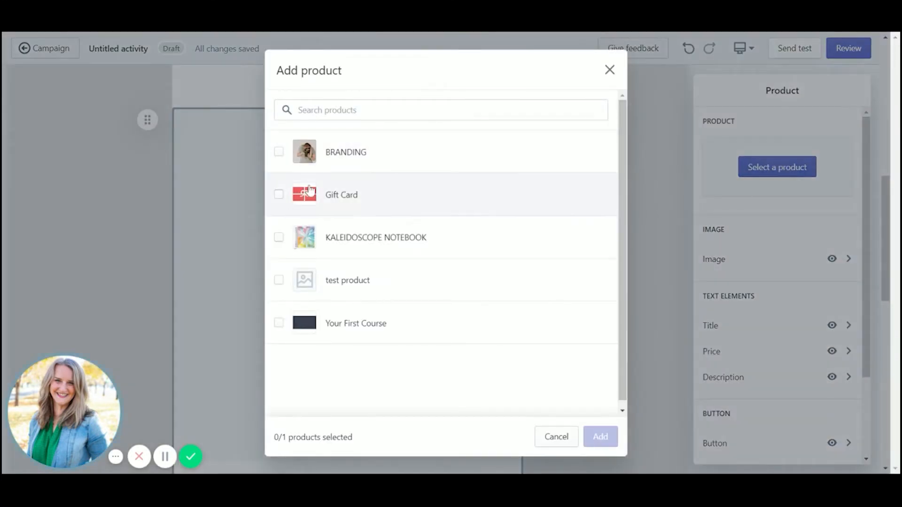
click(287, 237)
click(600, 437)
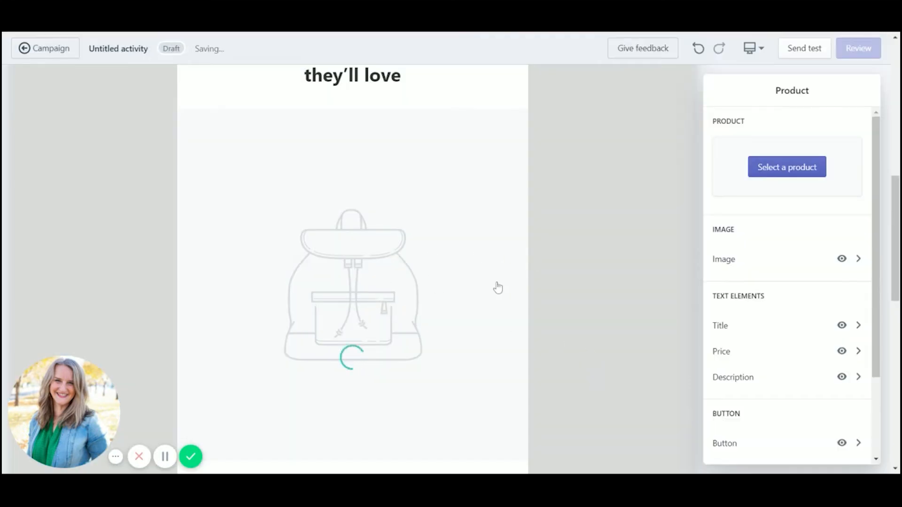
click(591, 224)
click(391, 193)
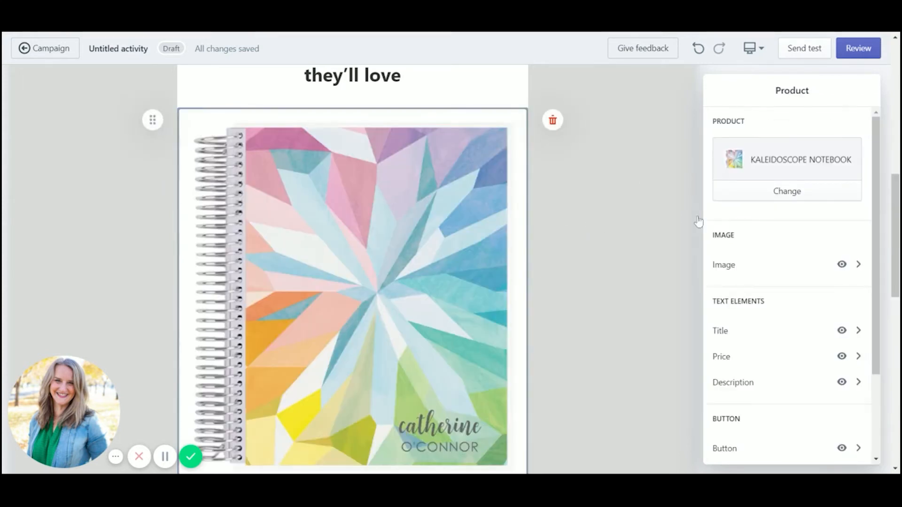
Step: Hide the notebook's description and set its Shop now button's background color to #333333
scroll(834, 269, down, 3)
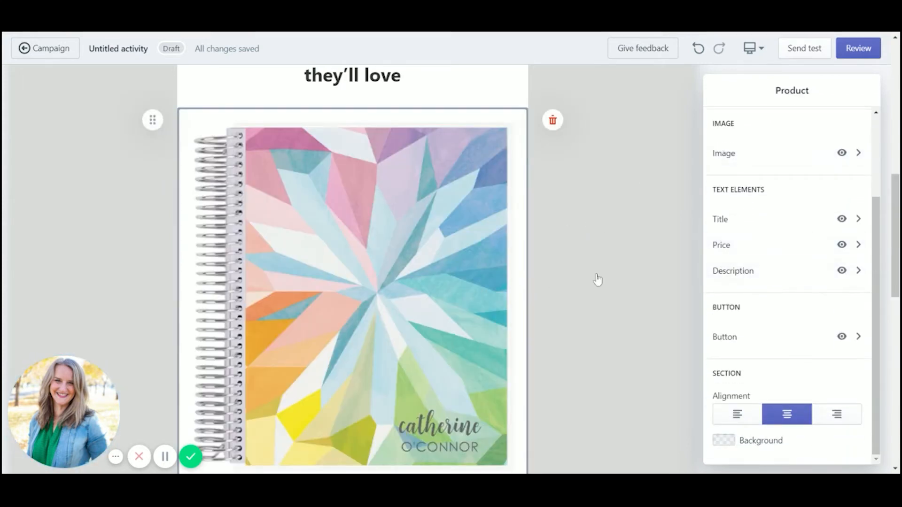
click(841, 272)
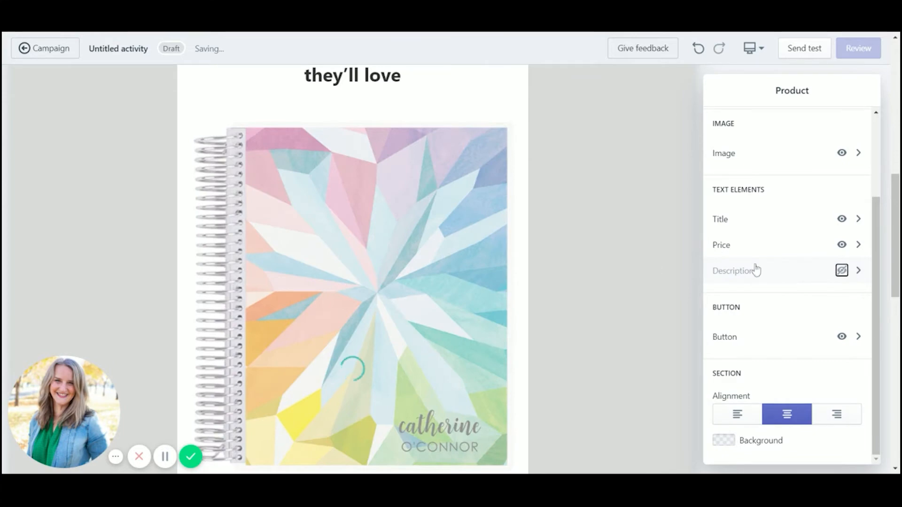
scroll(865, 343, down, 1)
click(859, 340)
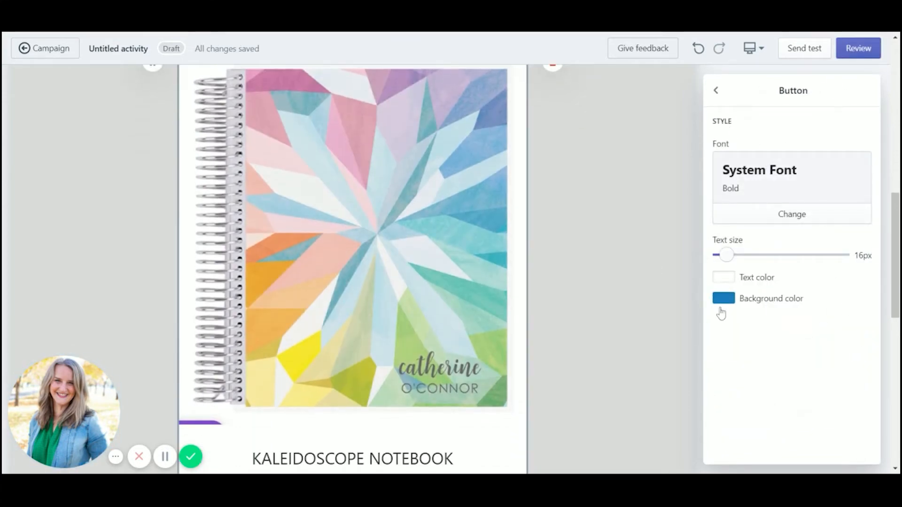
click(723, 298)
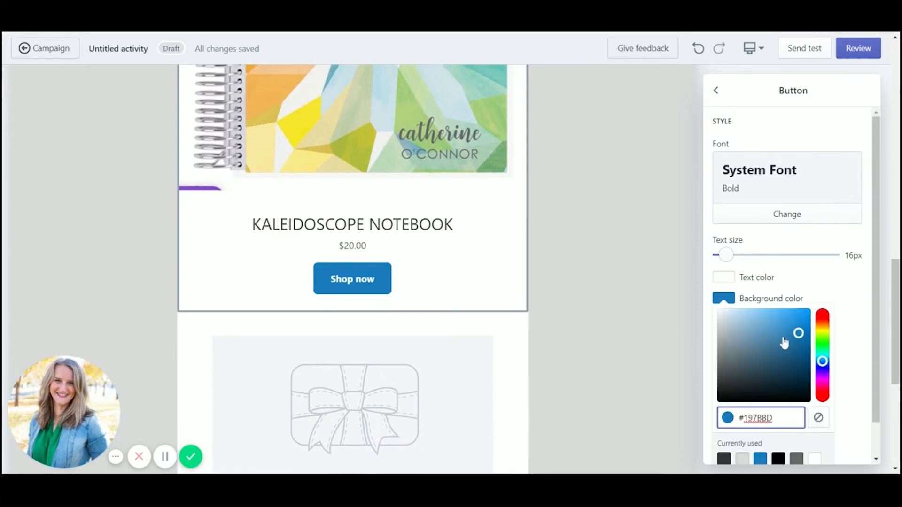
scroll(784, 343, down, 1)
click(723, 421)
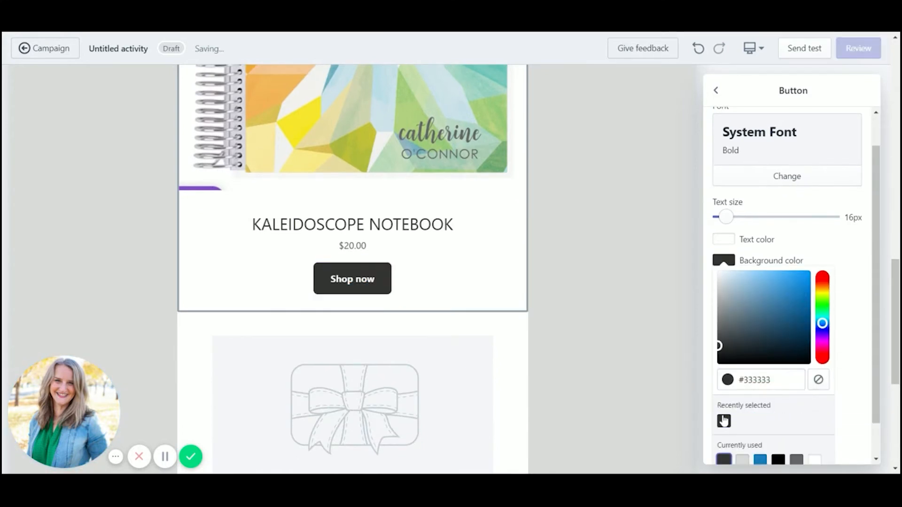
Step: Switch the email preview to the mobile layout and review the whole message from header to footer
click(636, 297)
scroll(573, 262, up, 5)
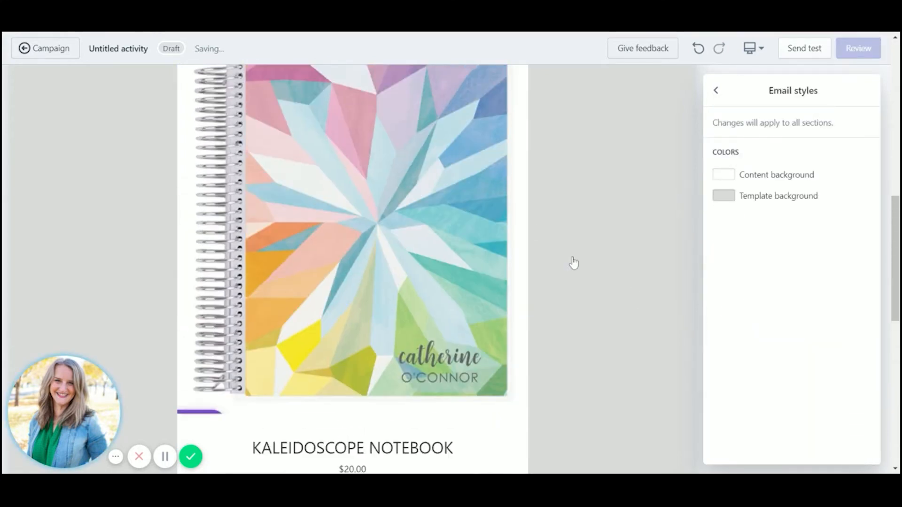
scroll(573, 263, up, 10)
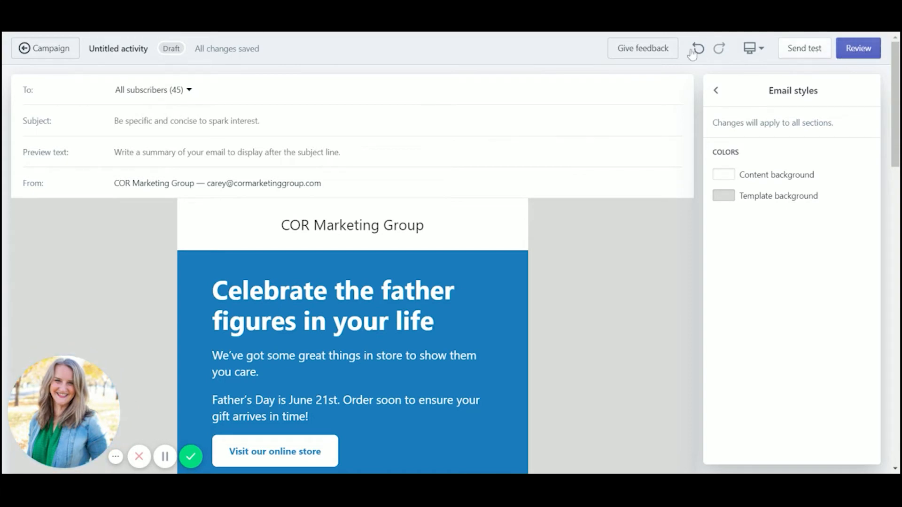
click(761, 53)
click(755, 74)
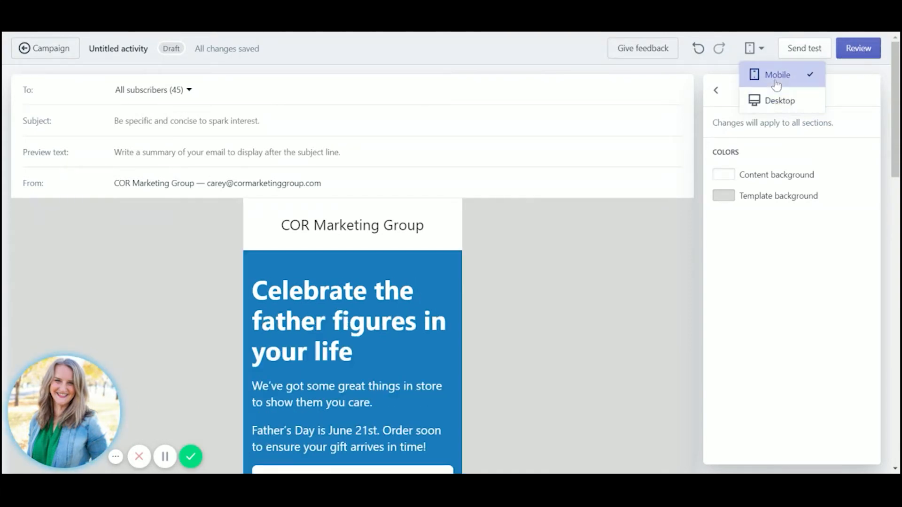
scroll(380, 348, down, 15)
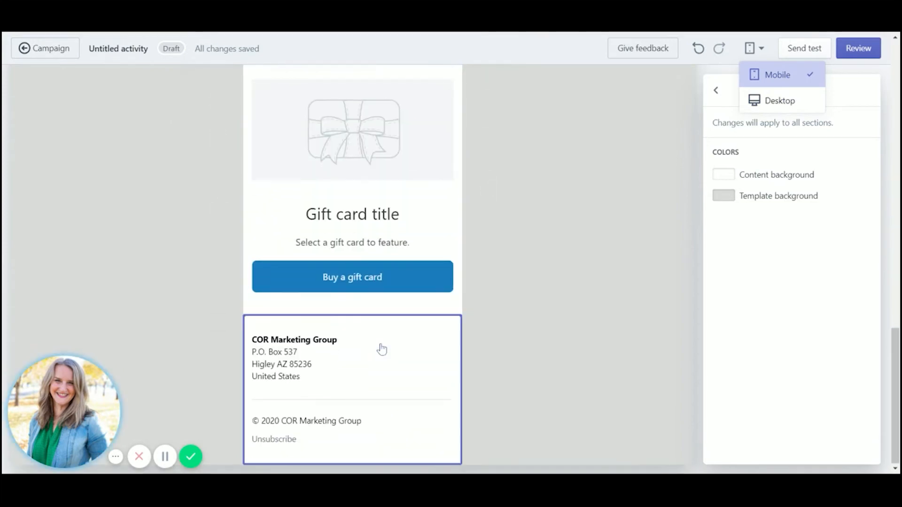
scroll(639, 285, up, 15)
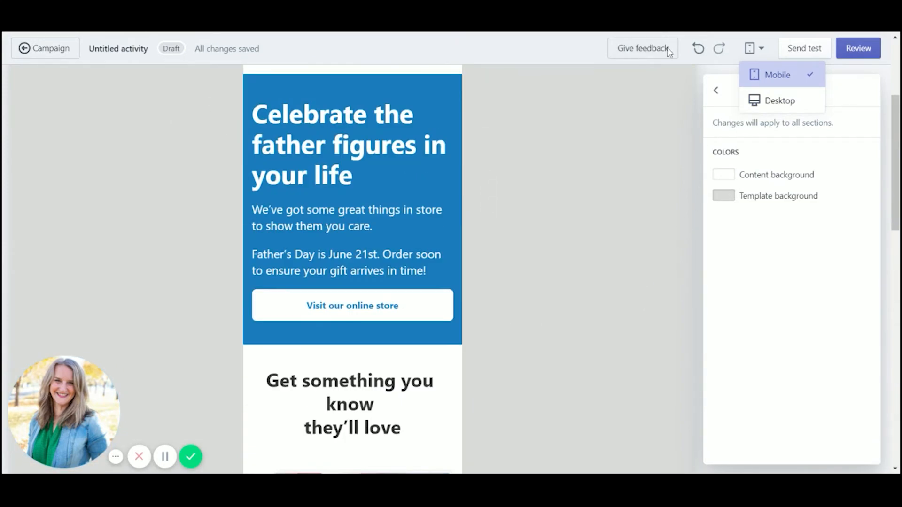
Step: Leave the email editor and open the store's customer list to look through its entries
click(29, 47)
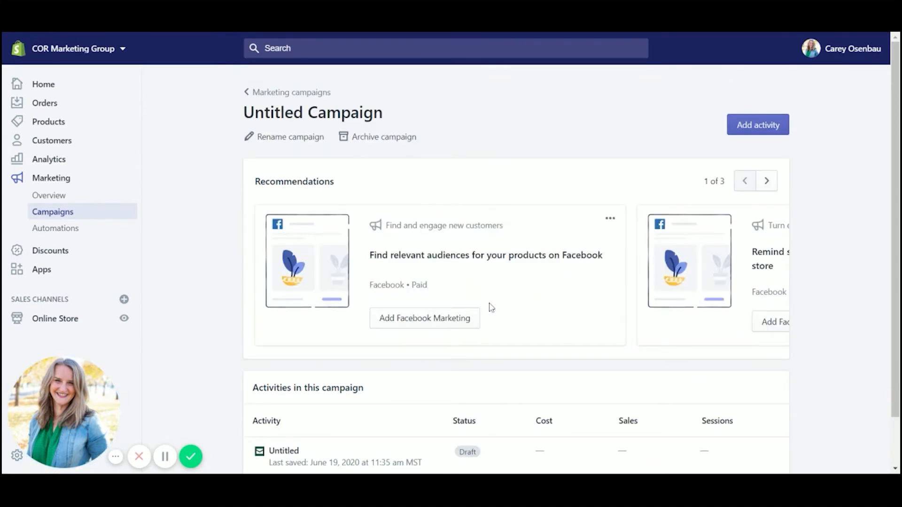
scroll(489, 308, down, 1)
scroll(489, 306, up, 1)
click(46, 141)
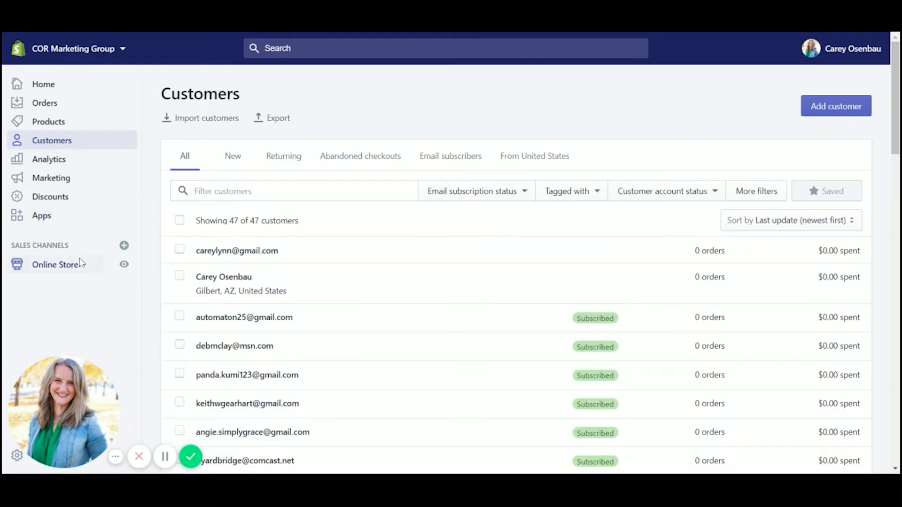
scroll(604, 270, down, 7)
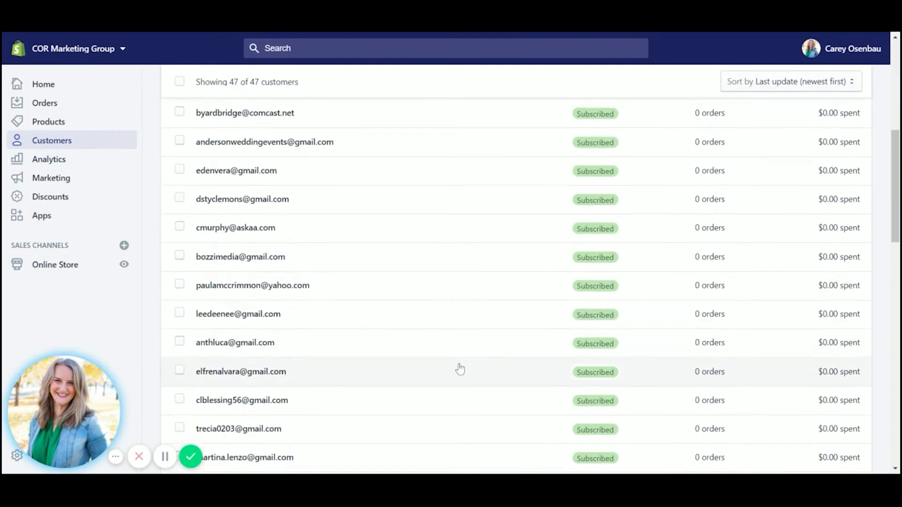
scroll(459, 368, up, 7)
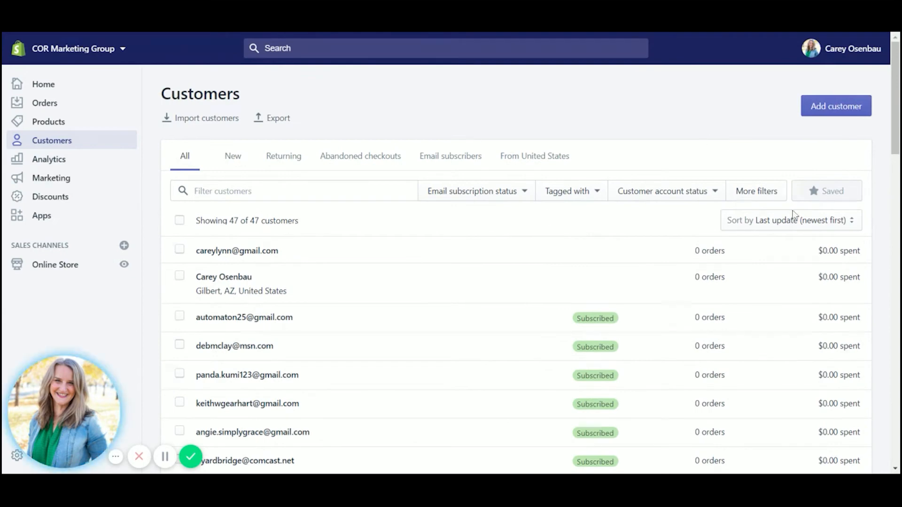
Step: Examine the additional customer filters, including tags, account status, email subscription status, language, amount spent and location
click(771, 196)
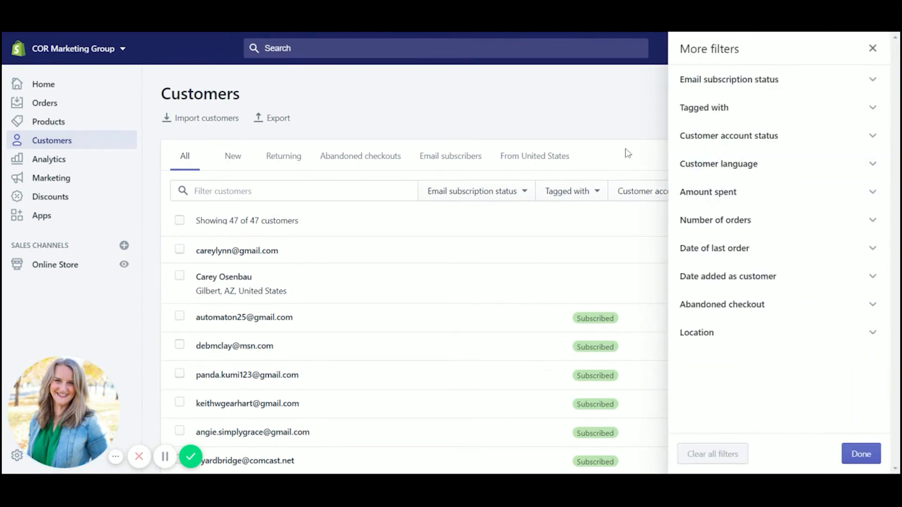
click(765, 110)
click(762, 109)
click(764, 138)
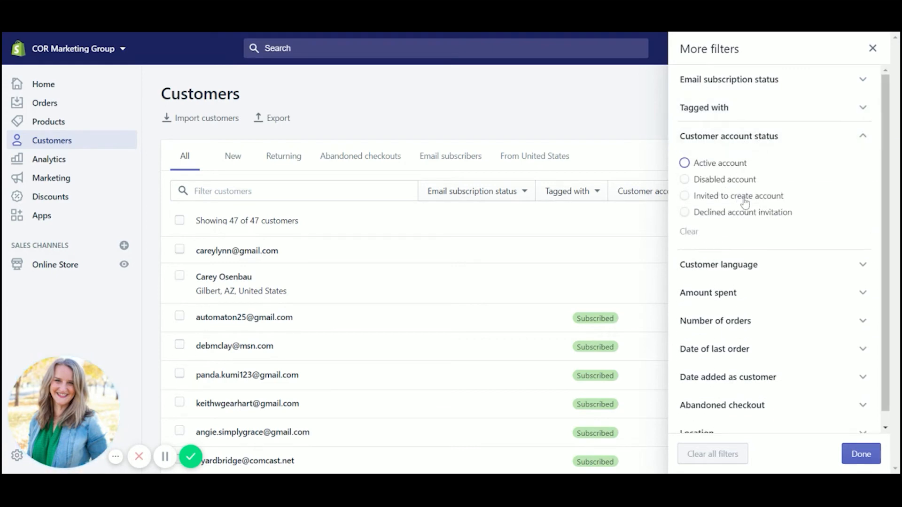
click(739, 79)
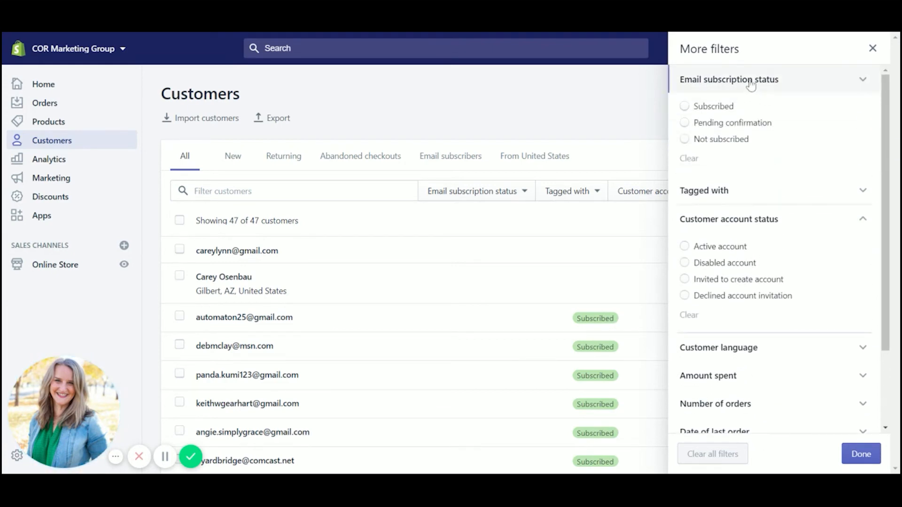
click(751, 84)
click(754, 264)
click(754, 265)
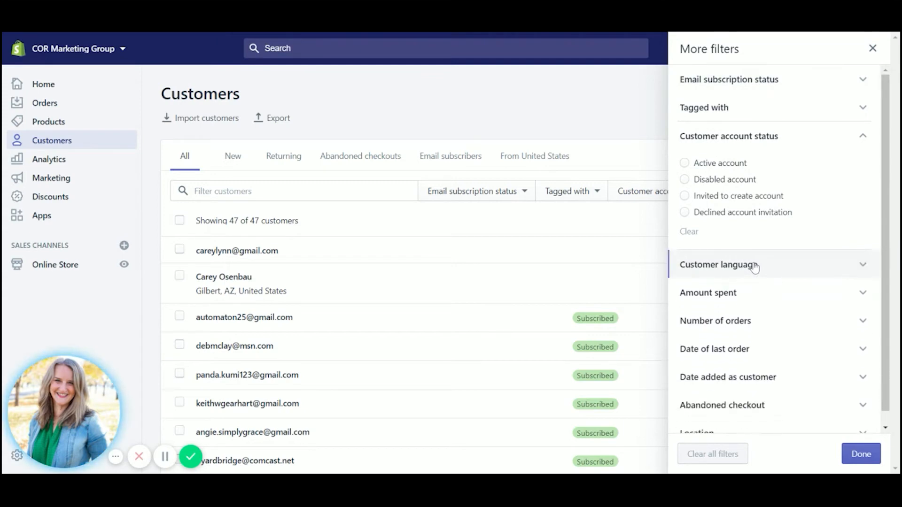
click(731, 284)
scroll(766, 254, down, 2)
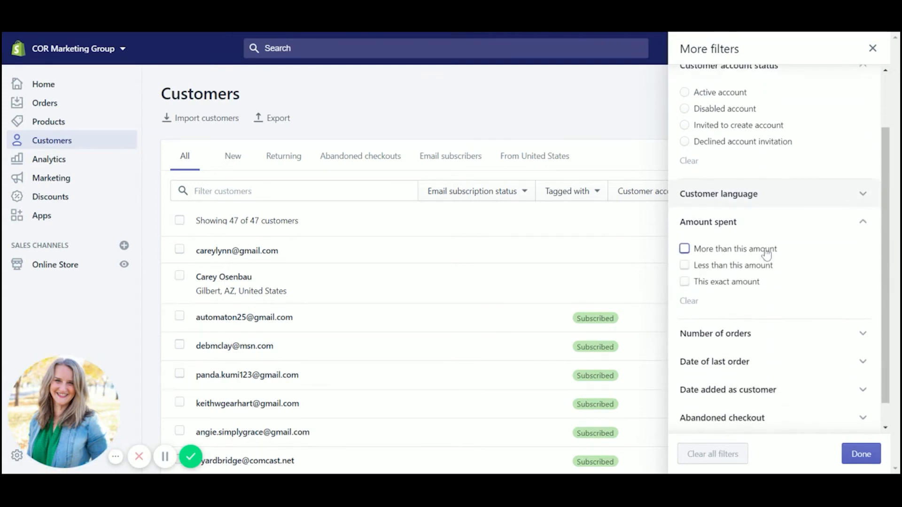
scroll(767, 254, down, 1)
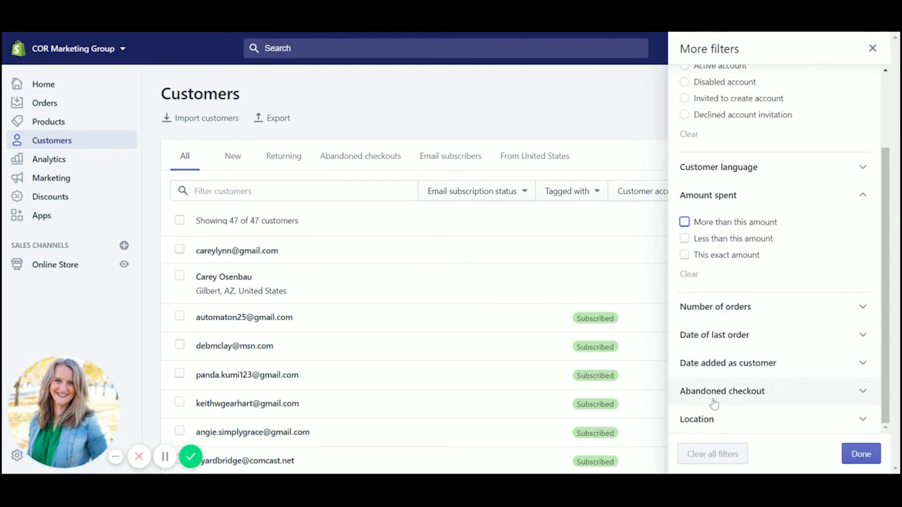
click(723, 425)
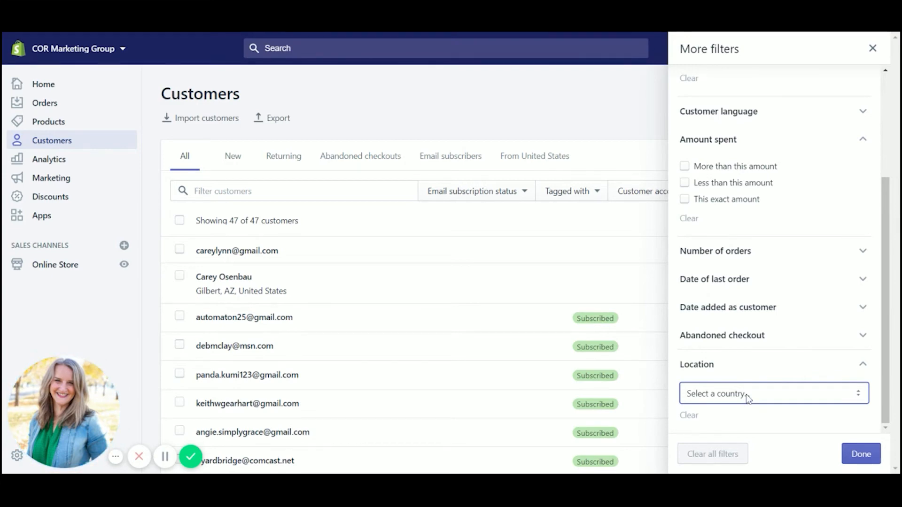
Step: Try filtering customers by a custom last order date range from 2020-06-08 to 2020-06-16, and clear all filters
click(740, 279)
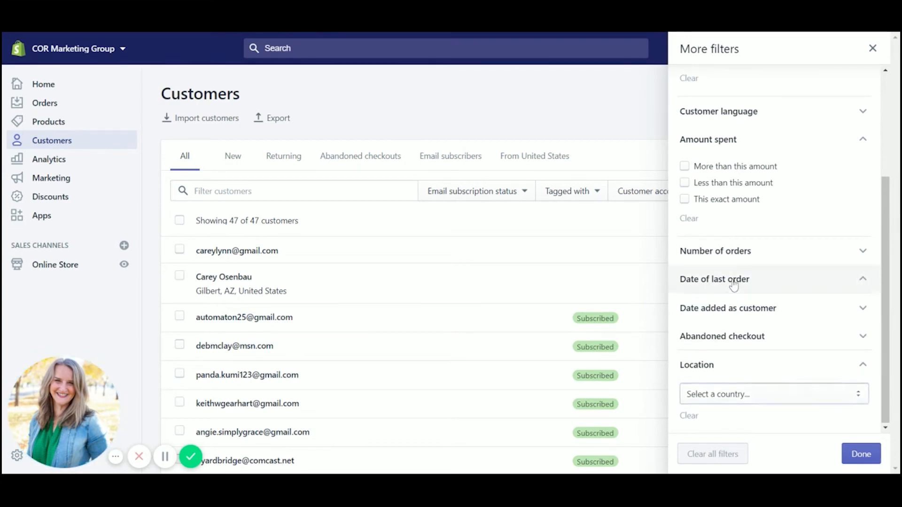
scroll(798, 249, down, 3)
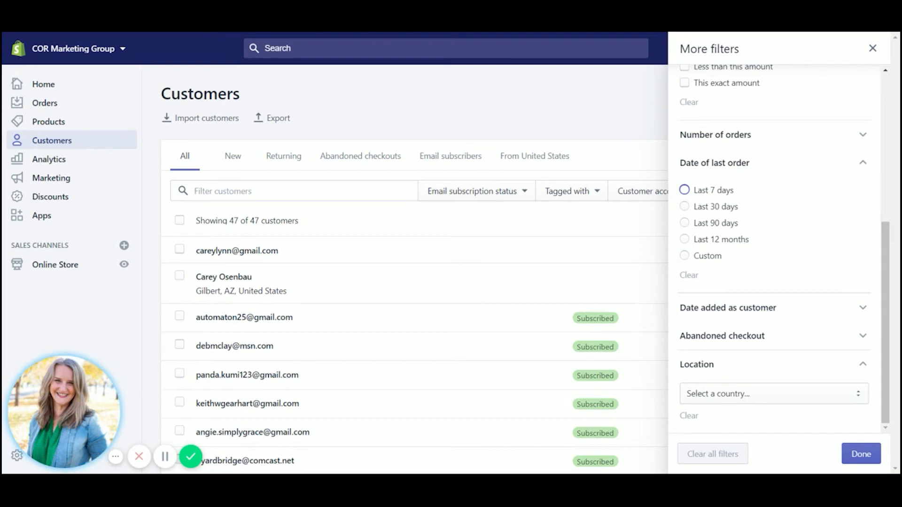
click(685, 256)
scroll(749, 252, down, 3)
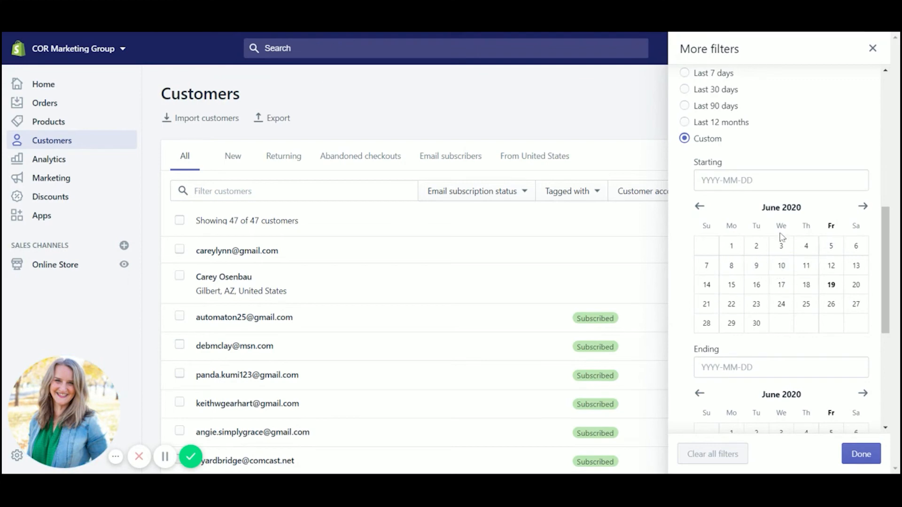
click(732, 266)
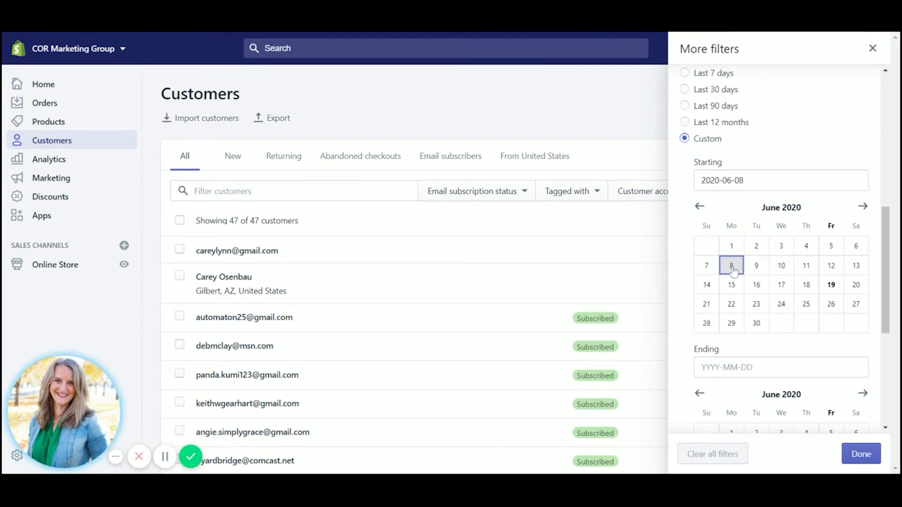
scroll(761, 253, down, 4)
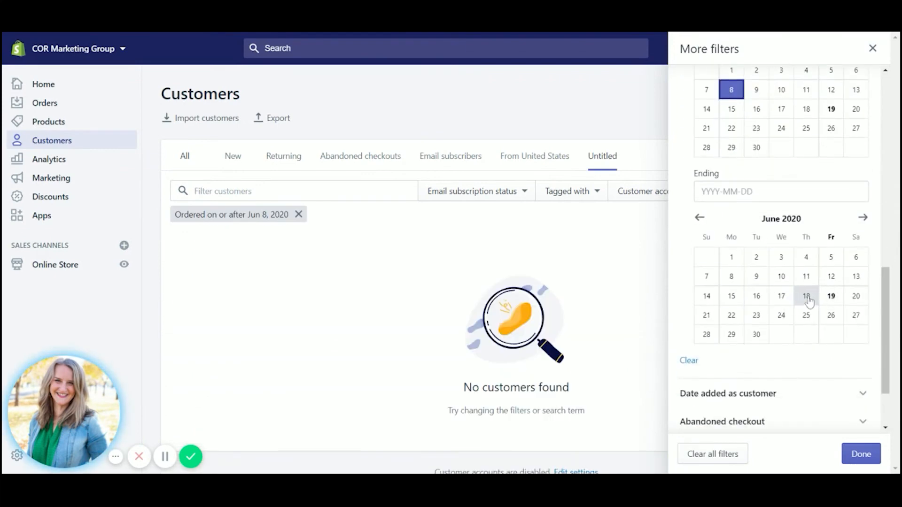
click(753, 297)
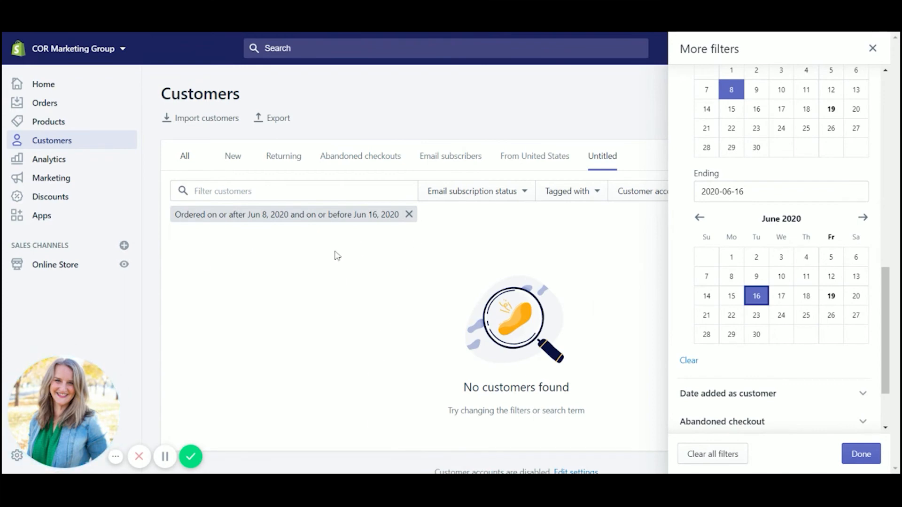
scroll(840, 310, up, 5)
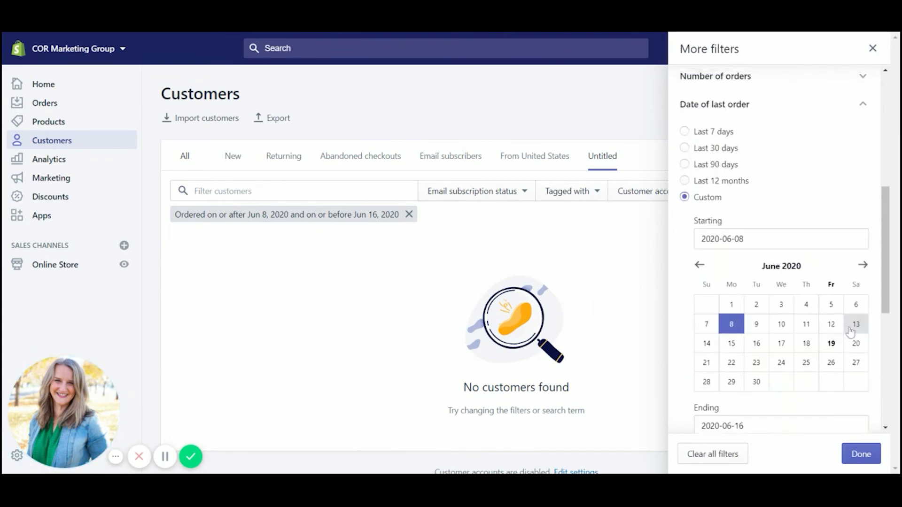
scroll(850, 331, up, 7)
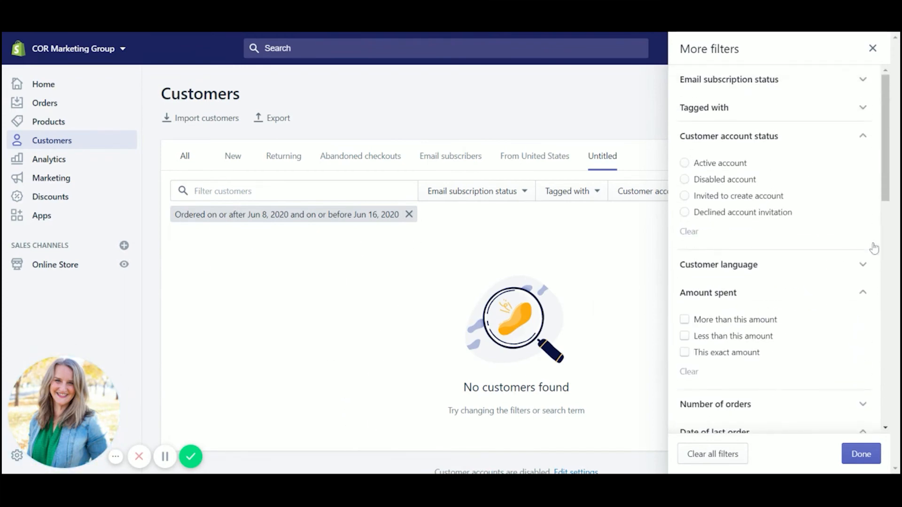
click(721, 455)
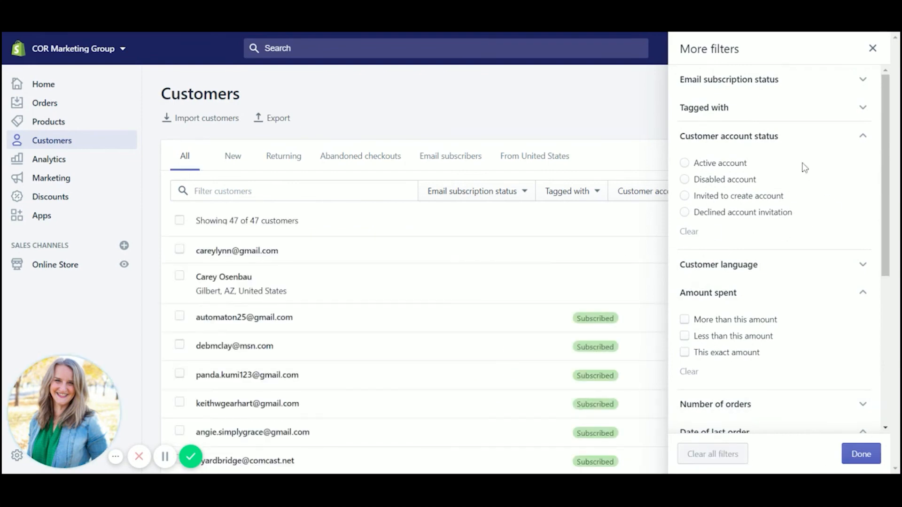
Step: Filter the customer list by the email subscription status Subscribed and look through the filtered list
click(787, 137)
click(778, 81)
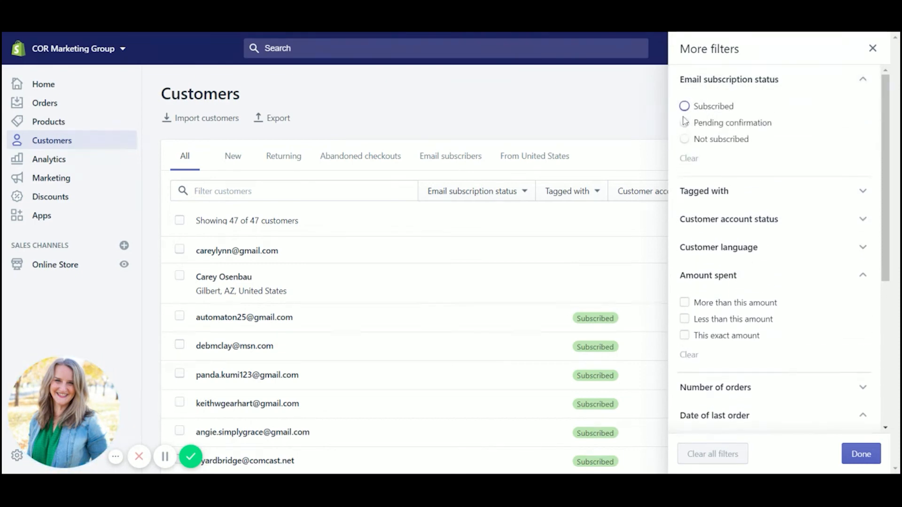
click(685, 107)
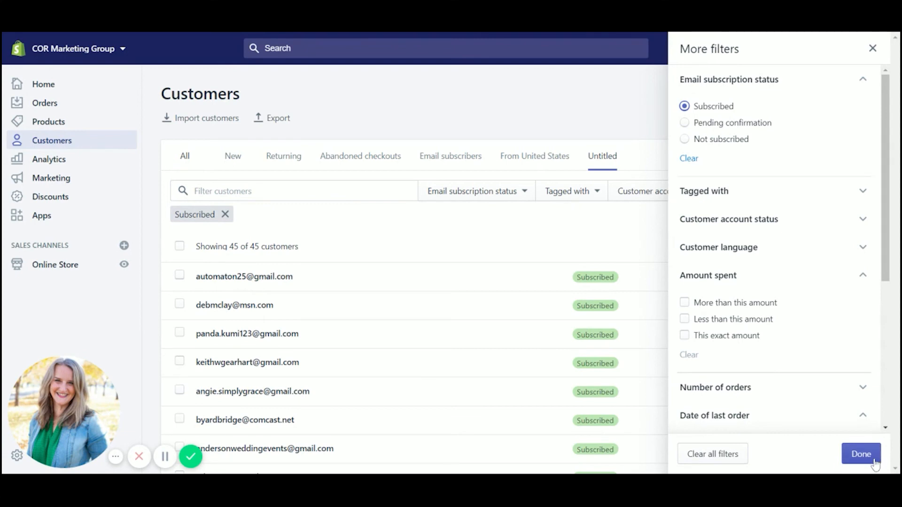
click(861, 454)
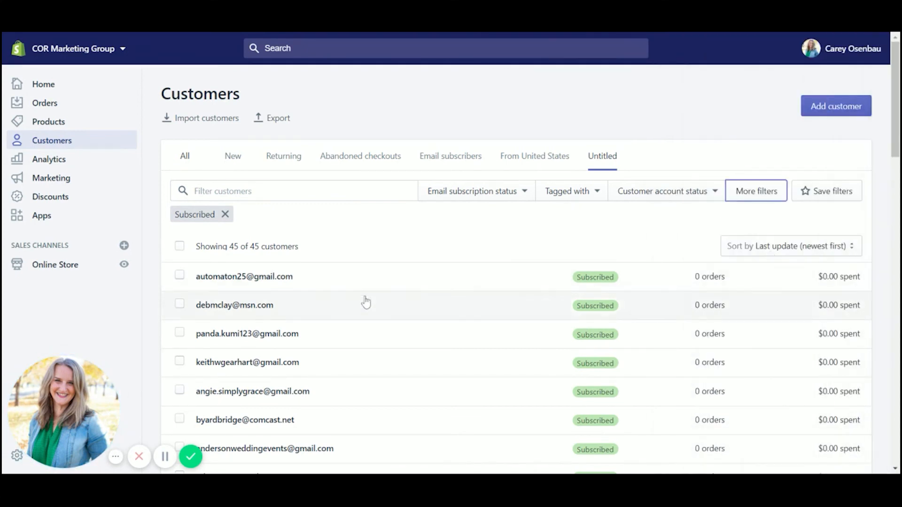
scroll(438, 346, down, 6)
scroll(440, 350, up, 6)
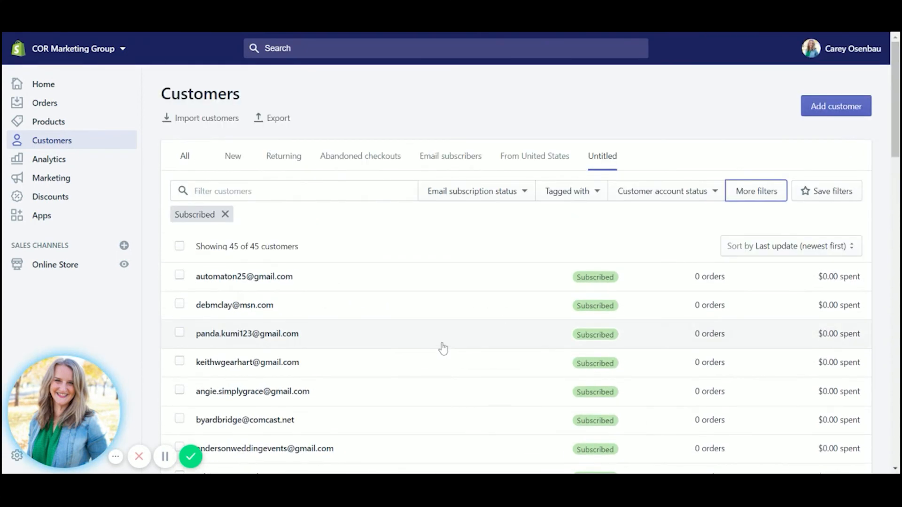
Step: Save the current customer filter as "Subscribed Customers"
click(808, 195)
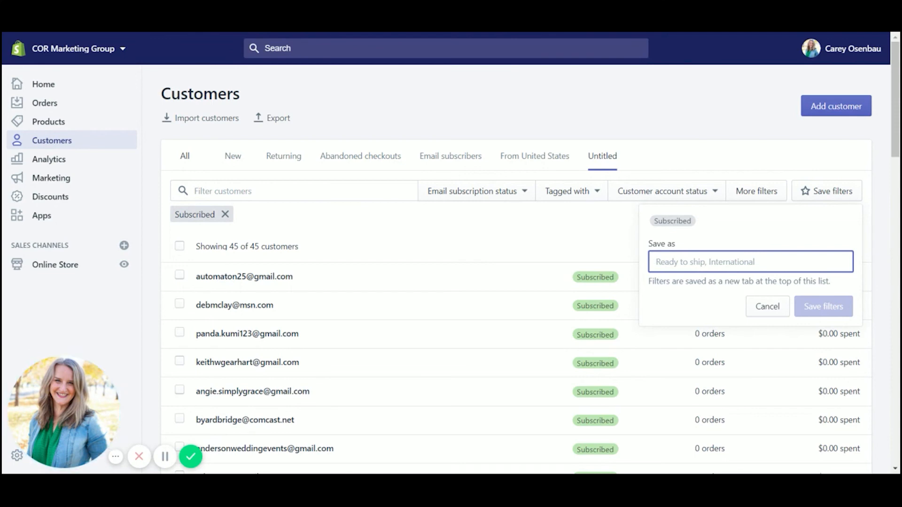
text(Subscribed c)
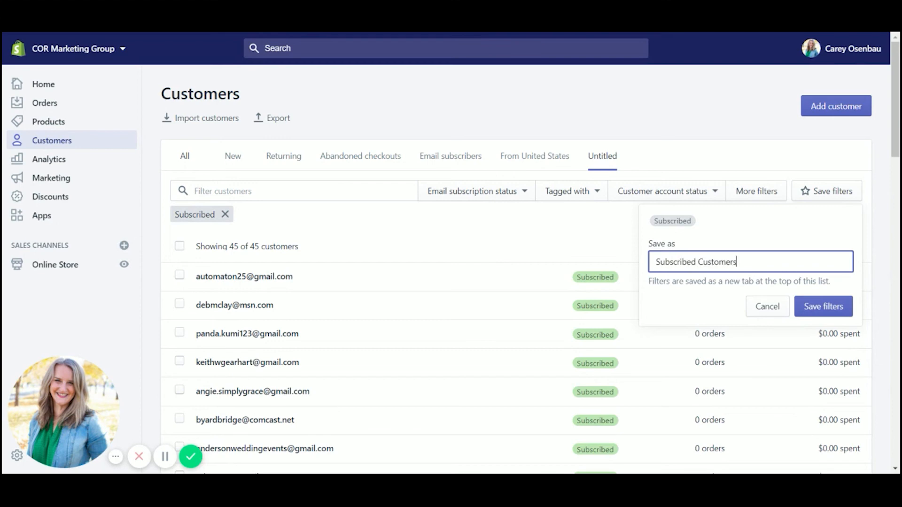
click(808, 310)
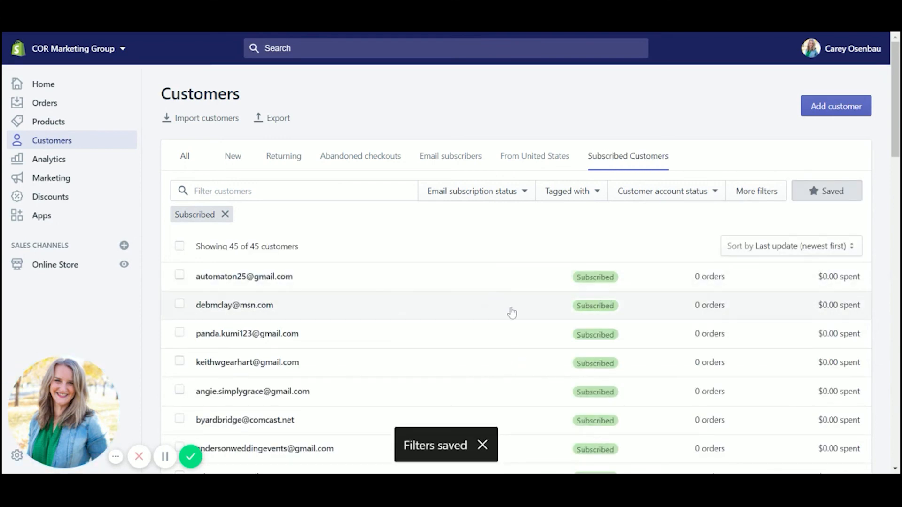
Step: Reopen the untitled draft email from the first campaign under recent marketing and set its recipients to the Subscribed Customers group
click(52, 178)
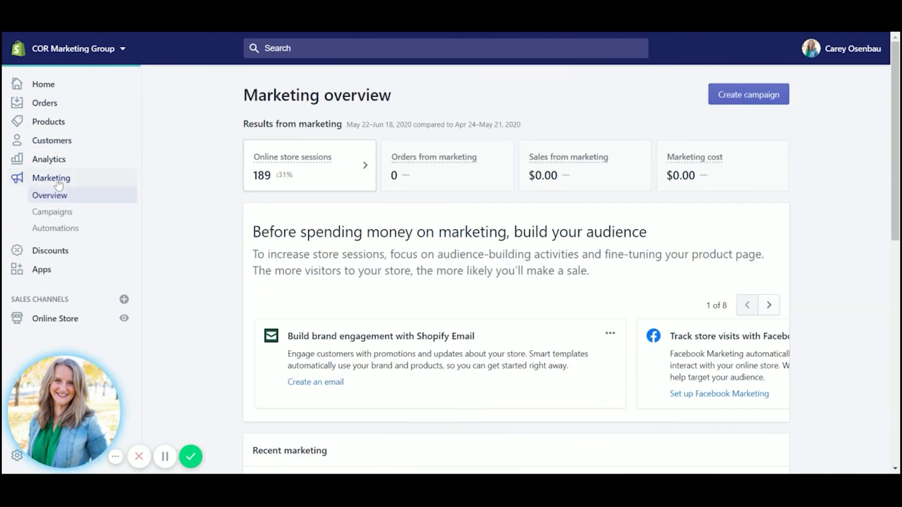
scroll(517, 263, down, 4)
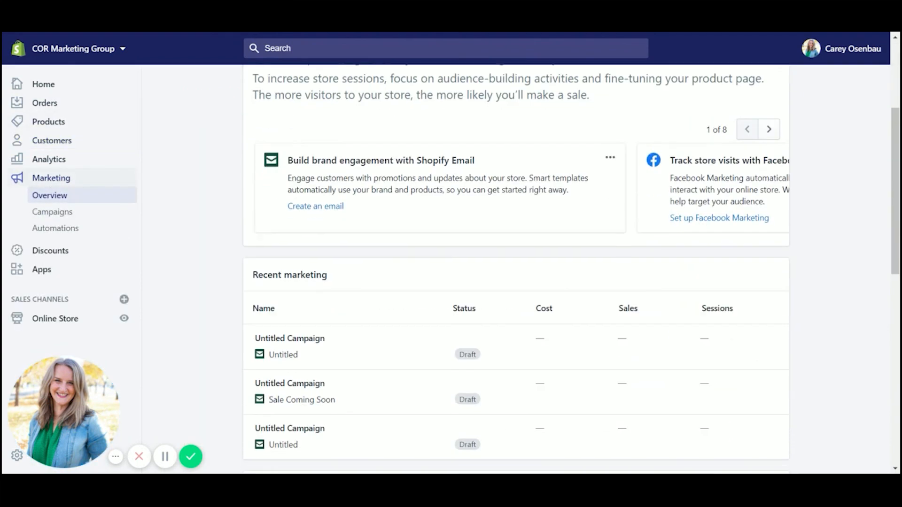
click(307, 346)
scroll(437, 382, down, 1)
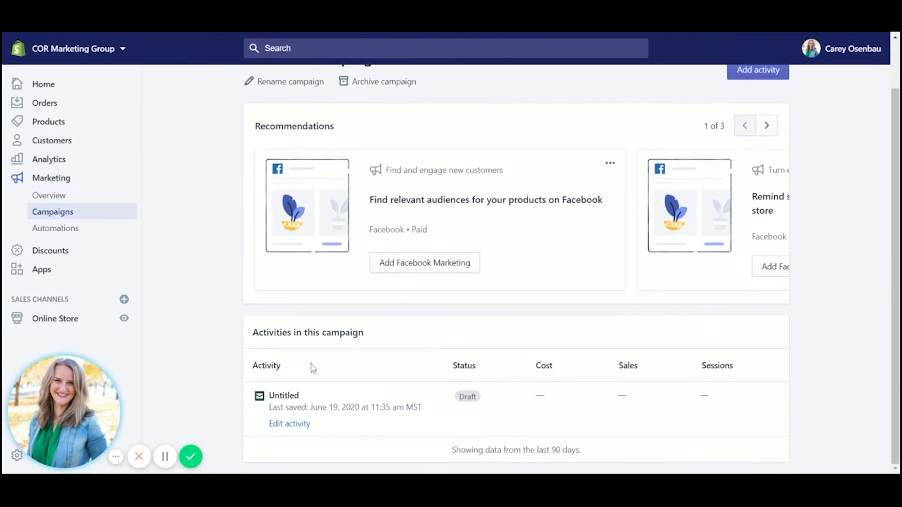
click(295, 403)
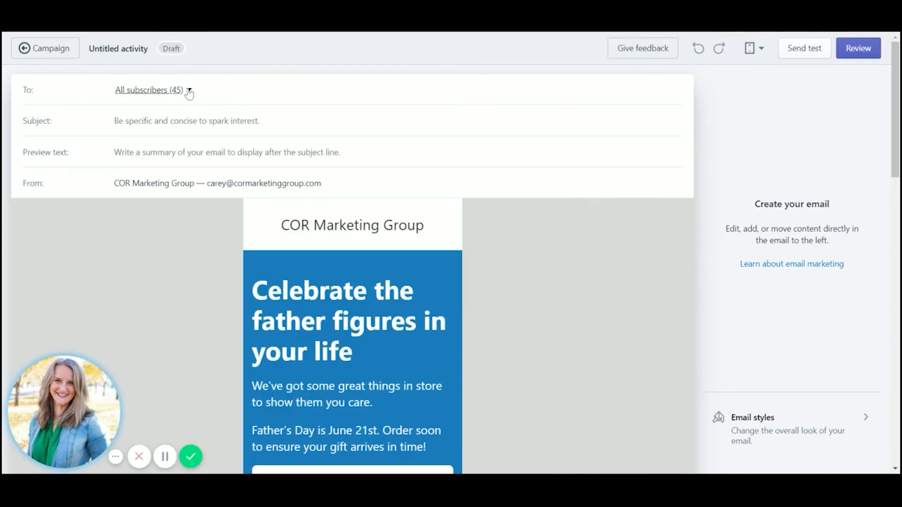
click(189, 90)
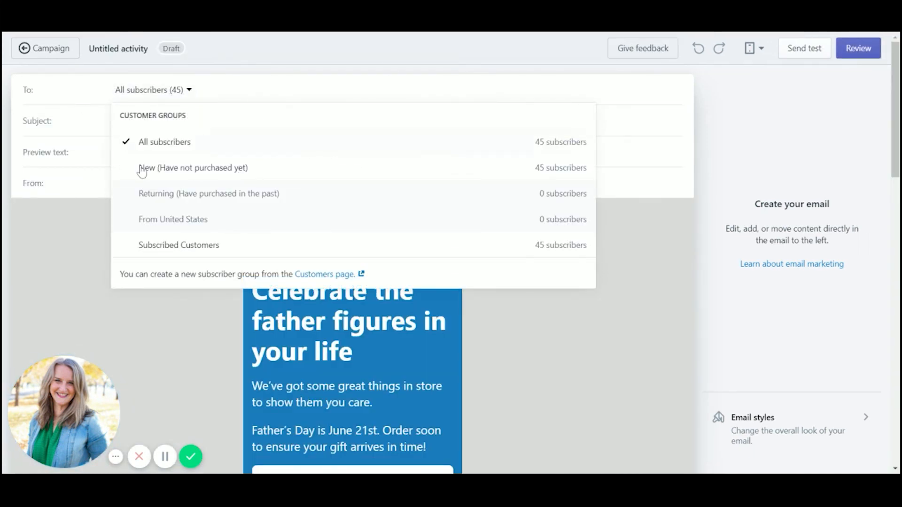
click(204, 248)
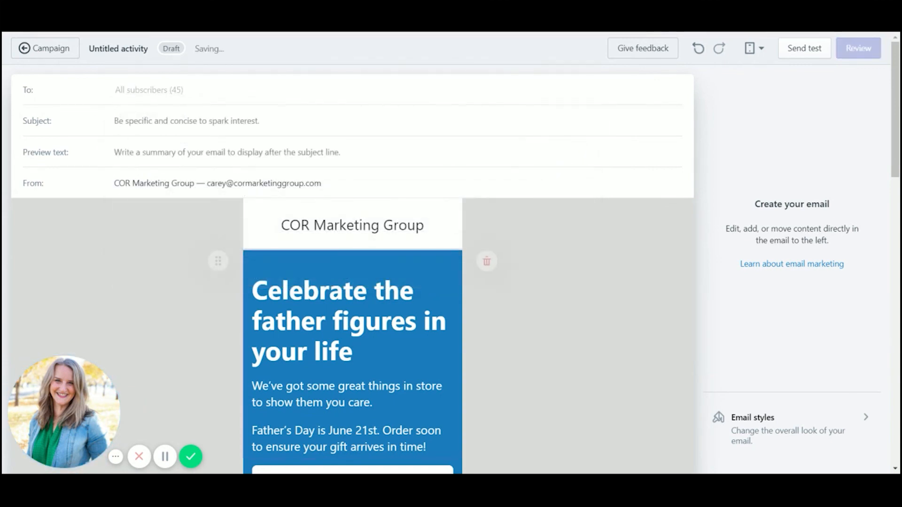